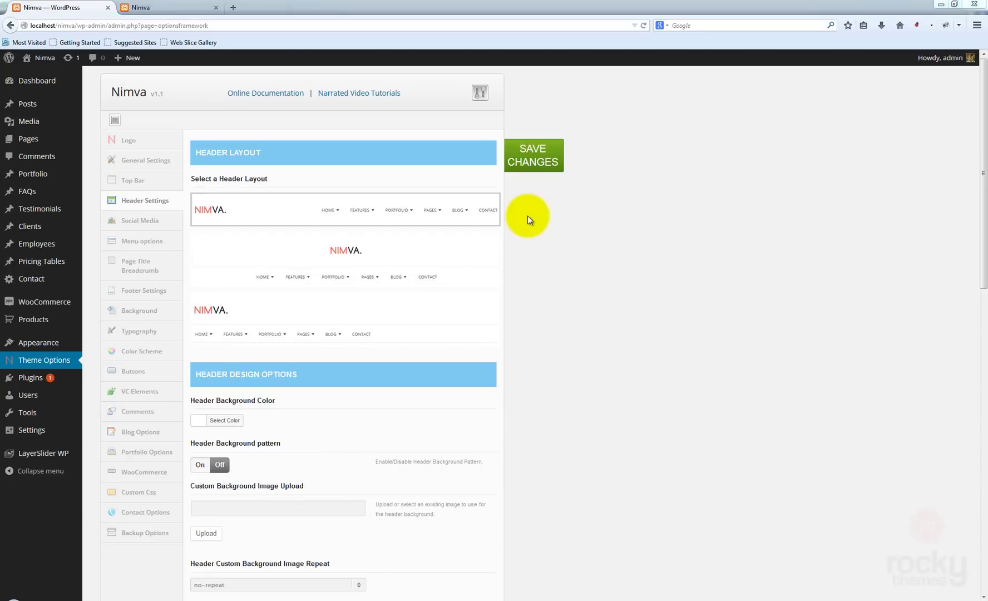
Step: Bring up the Header Layout previews in the Theme Options Header Settings
click(535, 215)
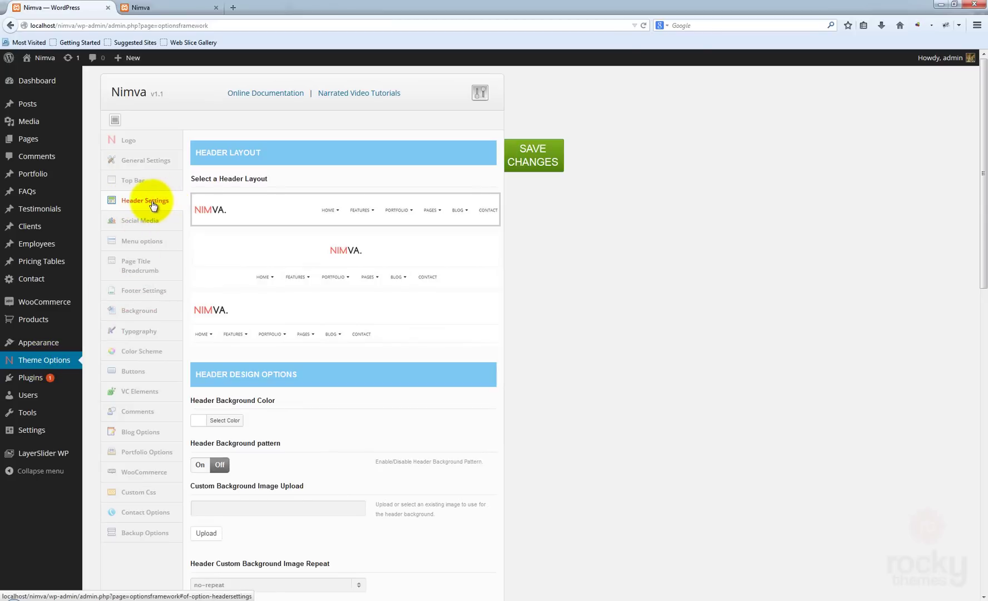
click(532, 206)
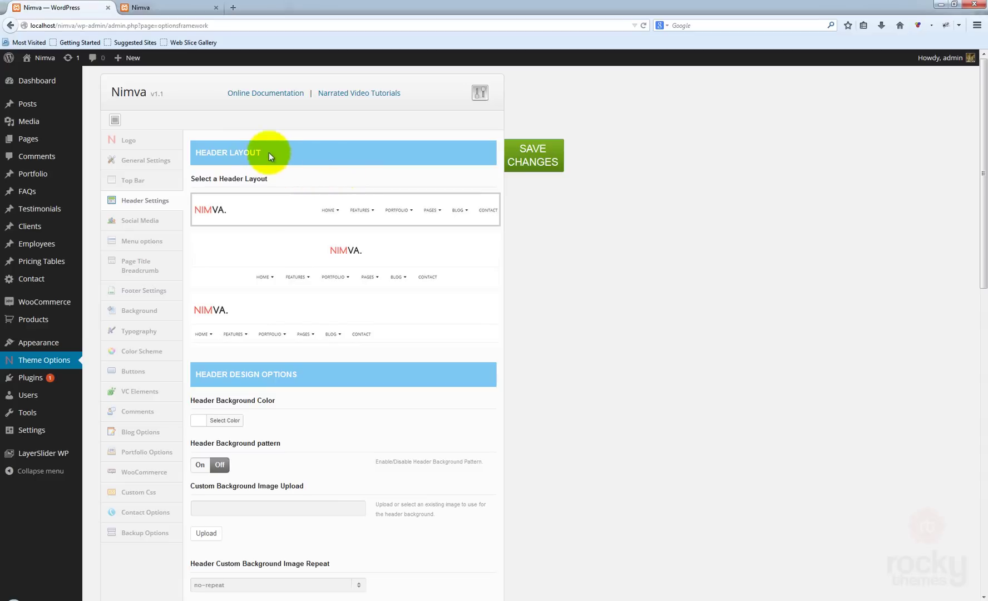
drag(244, 152, 211, 158)
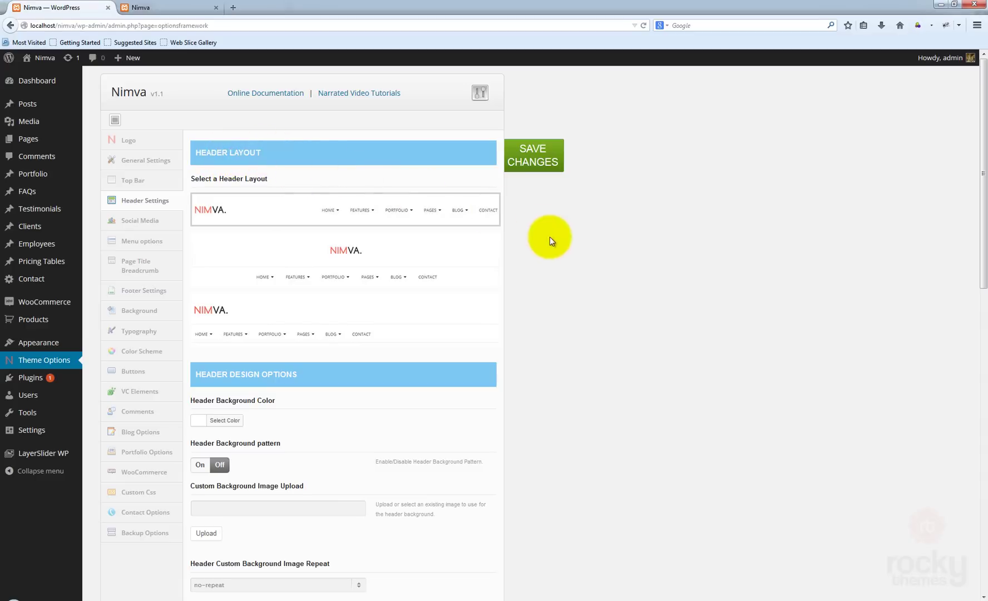
scroll(553, 243, down, 2)
scroll(556, 248, up, 2)
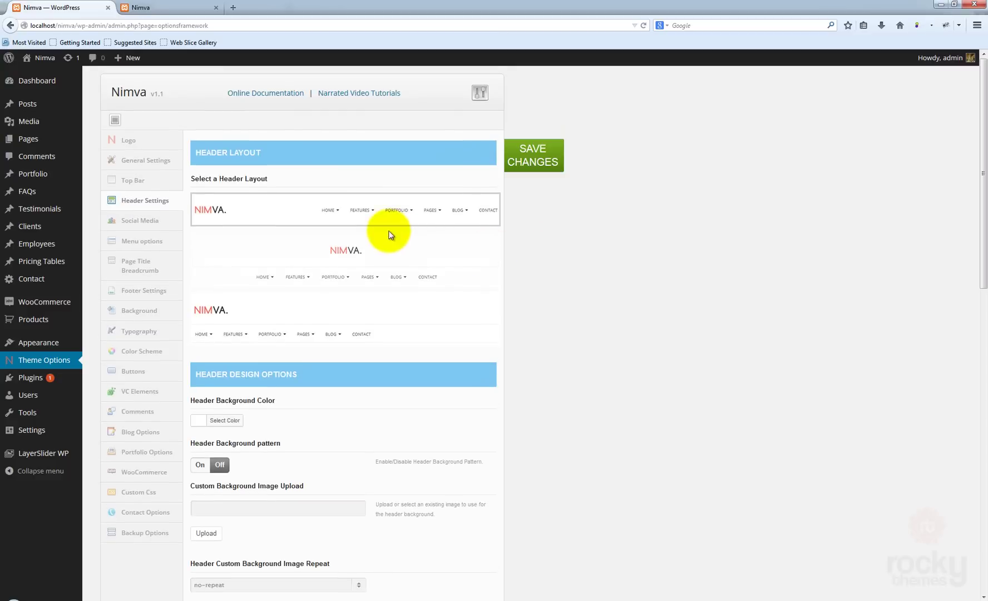
Step: Compare the centred-logo and third header layouts, settle on logo-left, and view the front page
click(355, 265)
click(357, 305)
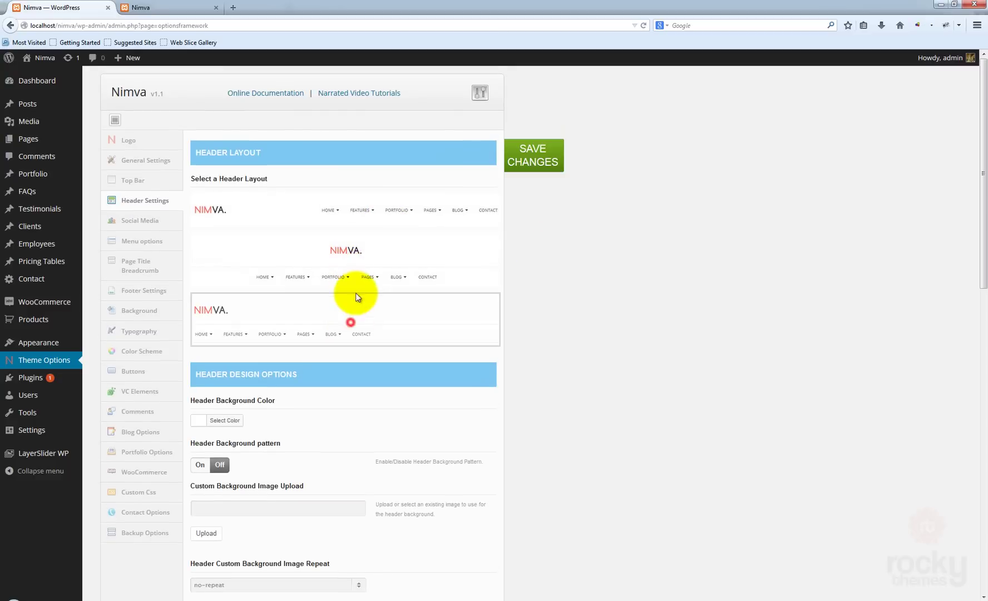
click(358, 263)
click(393, 215)
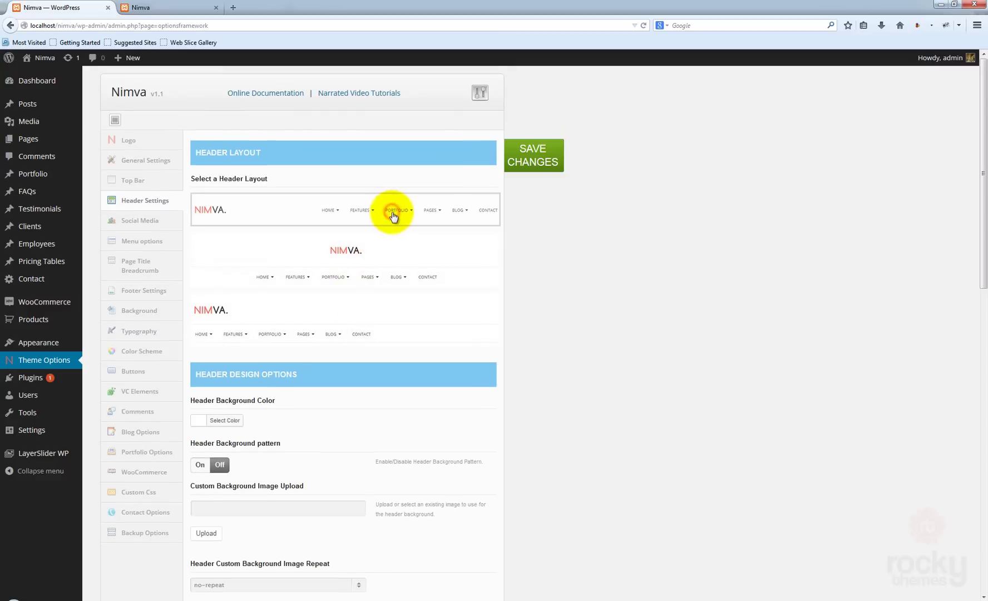
click(355, 259)
click(335, 321)
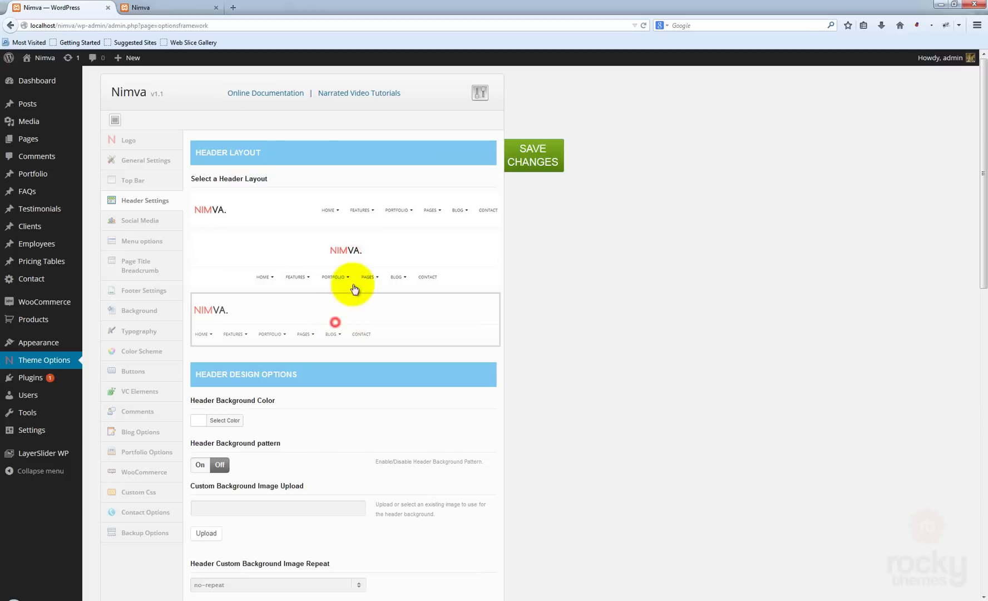
click(363, 209)
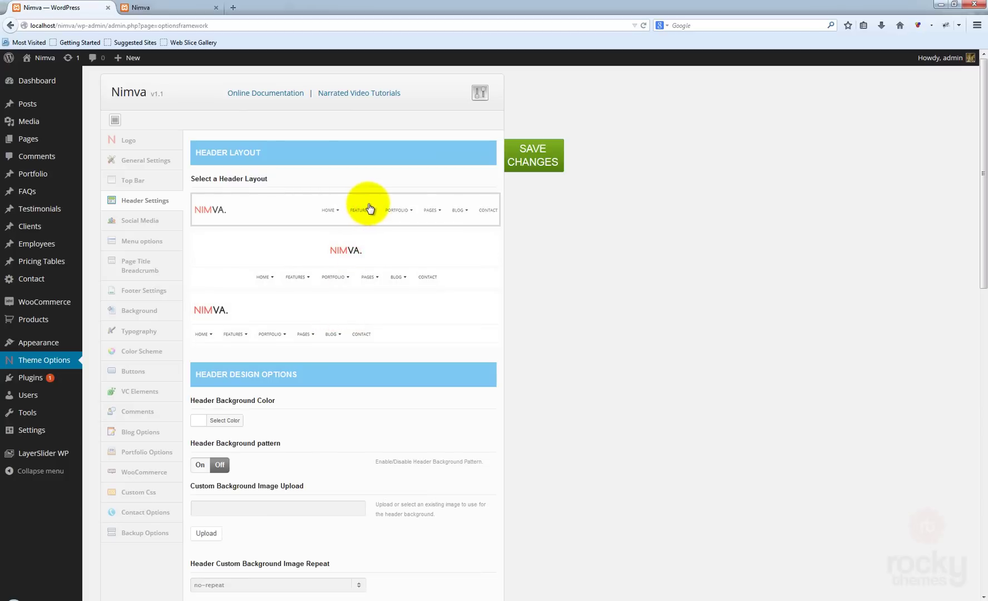
click(359, 260)
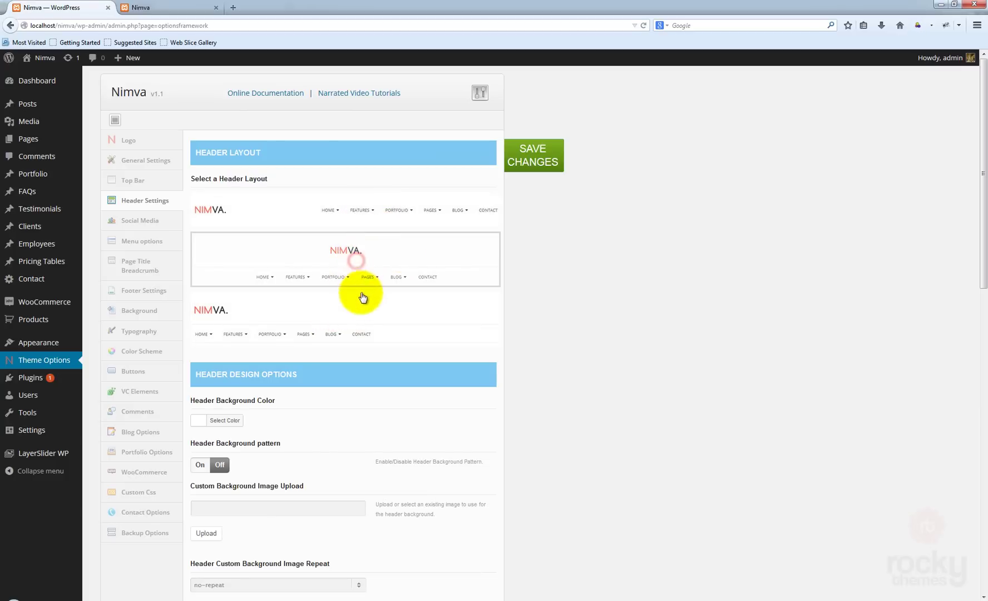
click(350, 321)
click(371, 221)
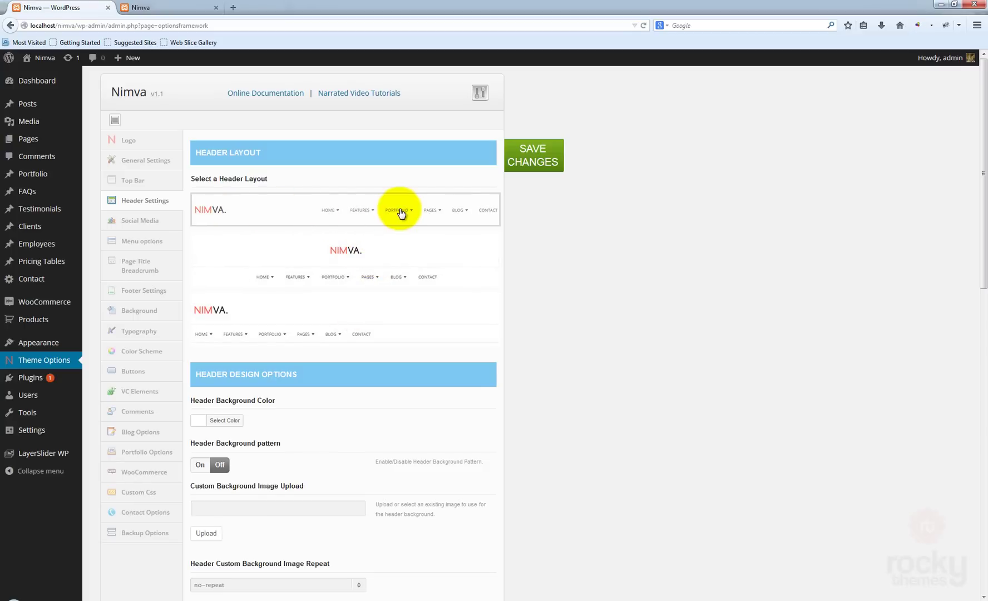
click(179, 10)
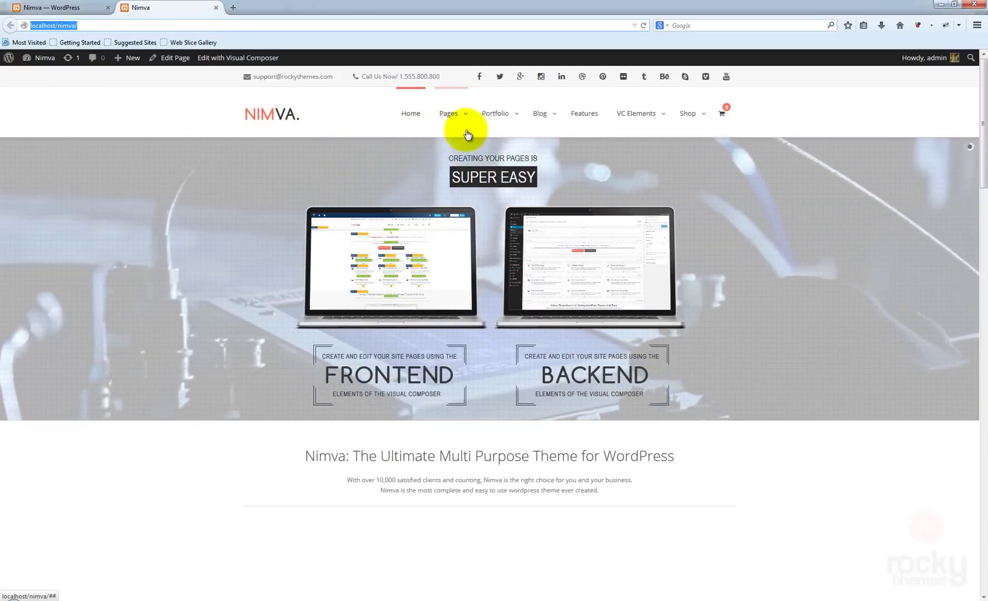
Step: Select the centred-logo header layout and save it
click(65, 9)
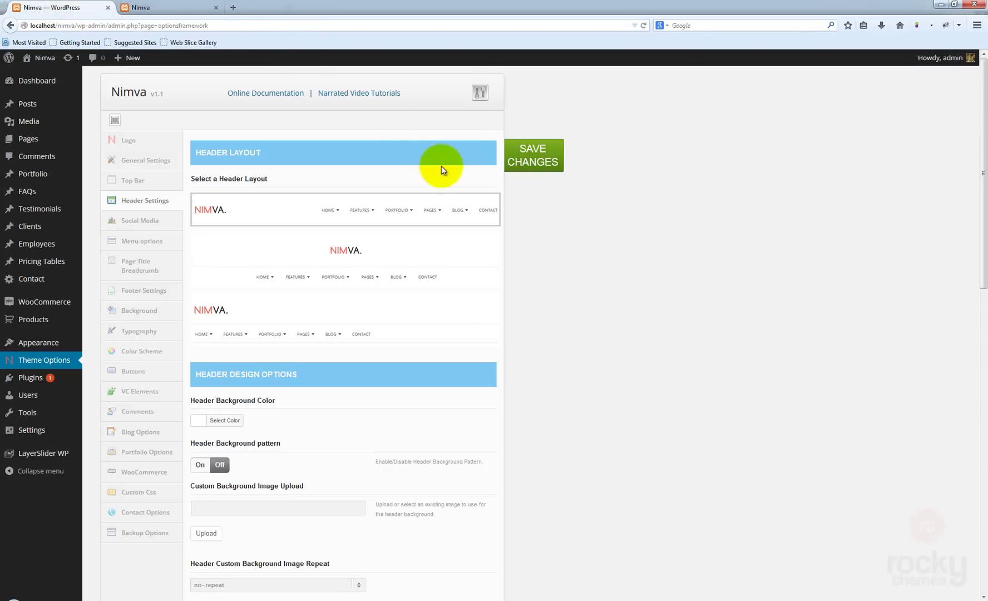
click(359, 261)
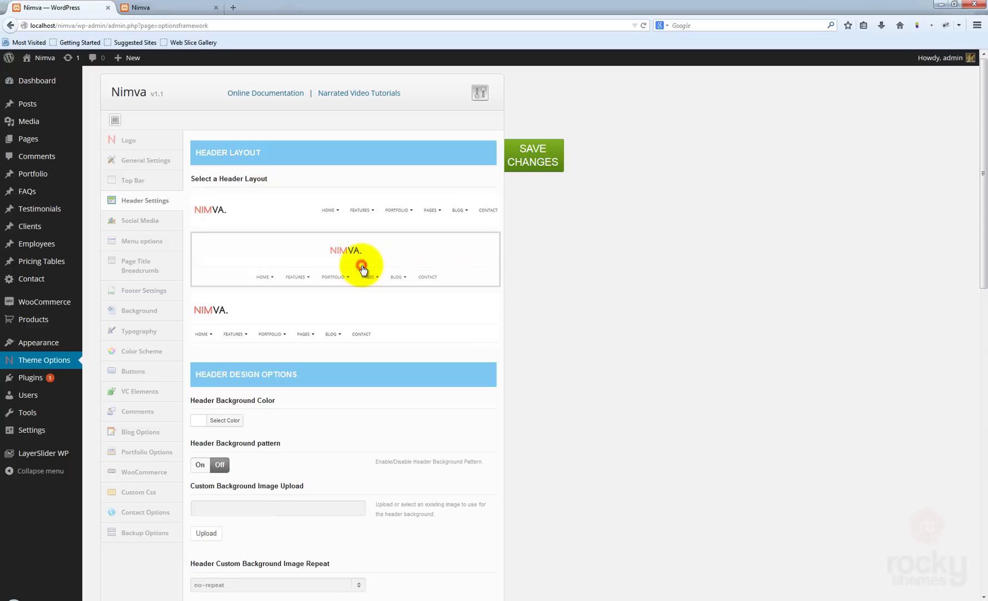
click(545, 163)
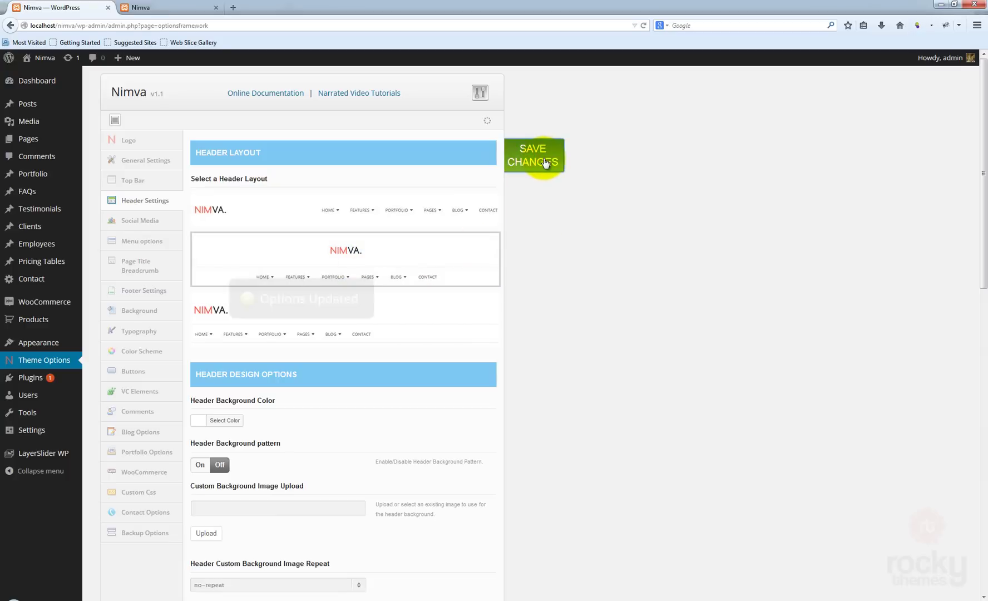
Step: Reload the site front page to check the centred-logo header, then return to settings
click(164, 8)
click(648, 28)
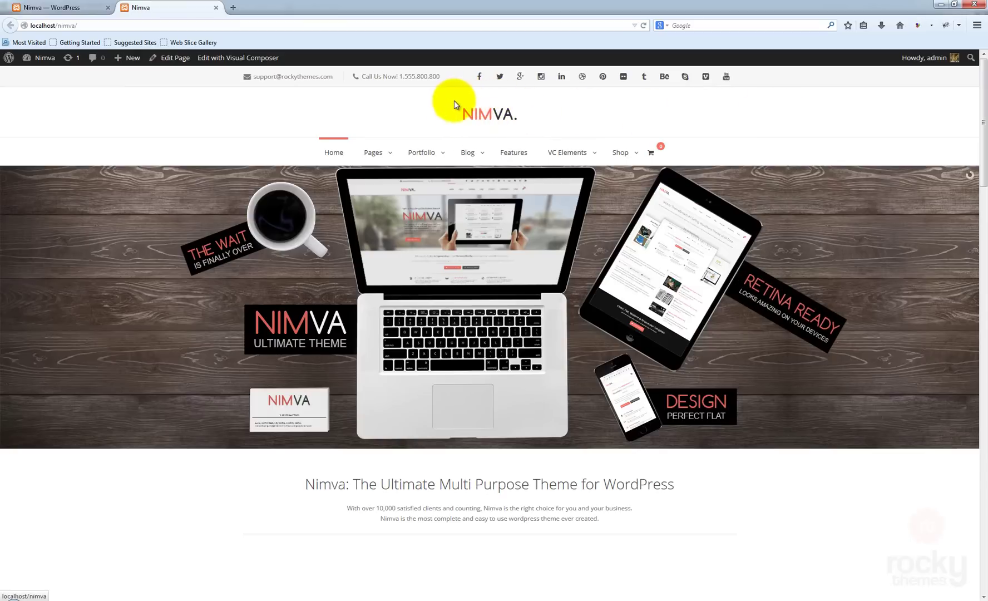
click(56, 8)
Step: Save the third header layout, reload the front page to check the menu, and return
click(304, 322)
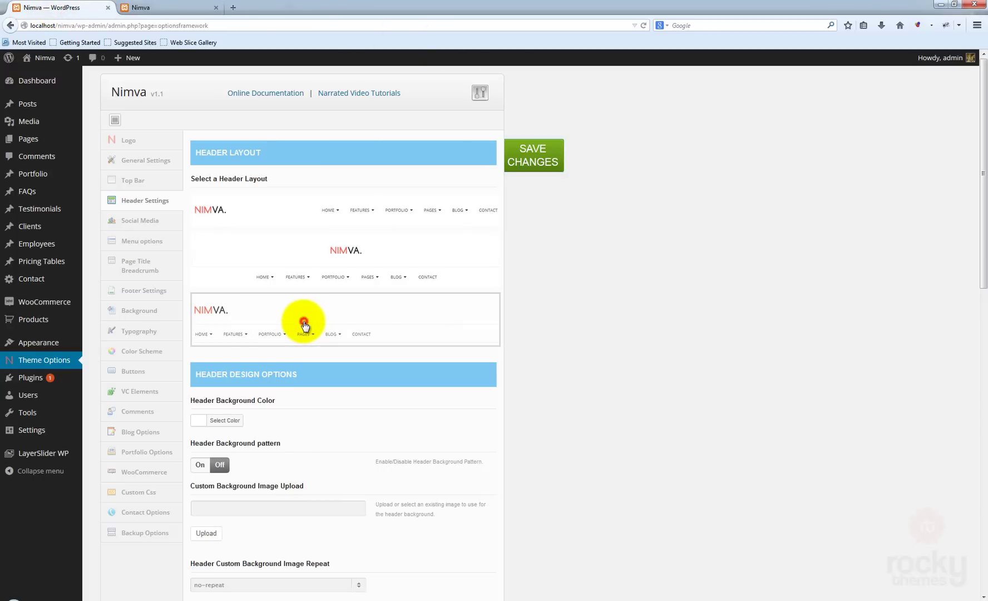
click(540, 162)
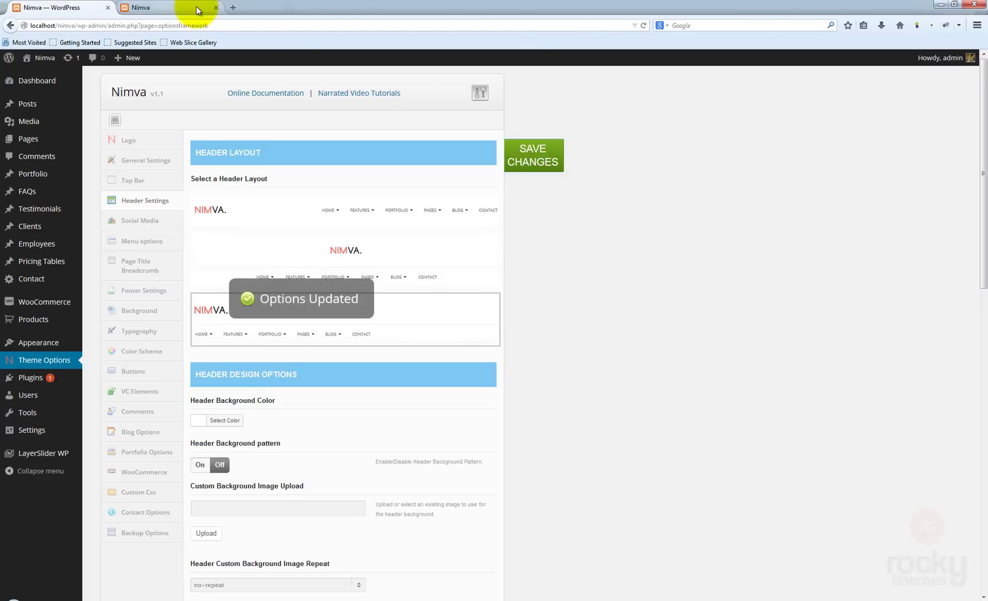
click(167, 7)
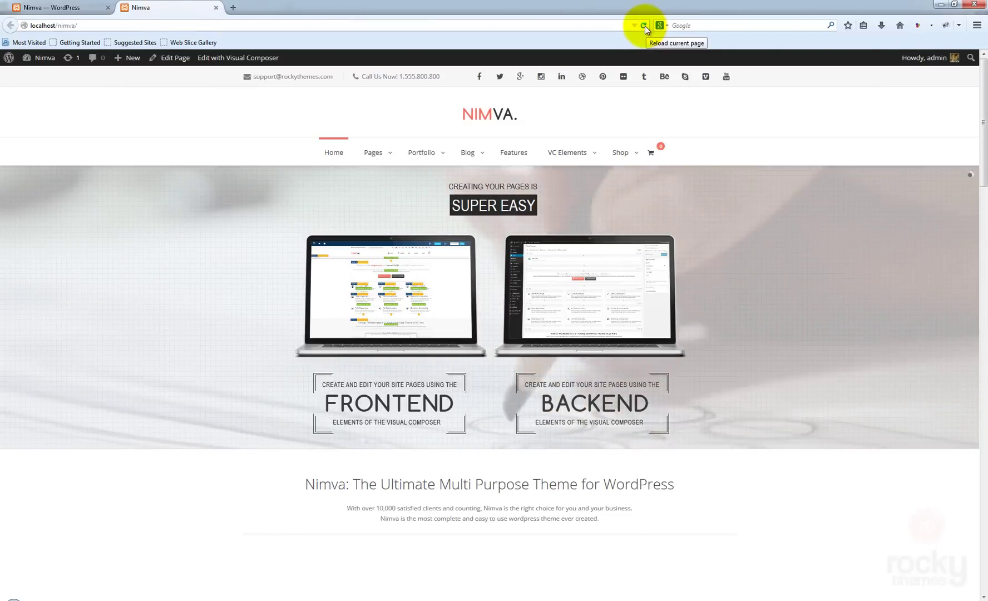
click(645, 25)
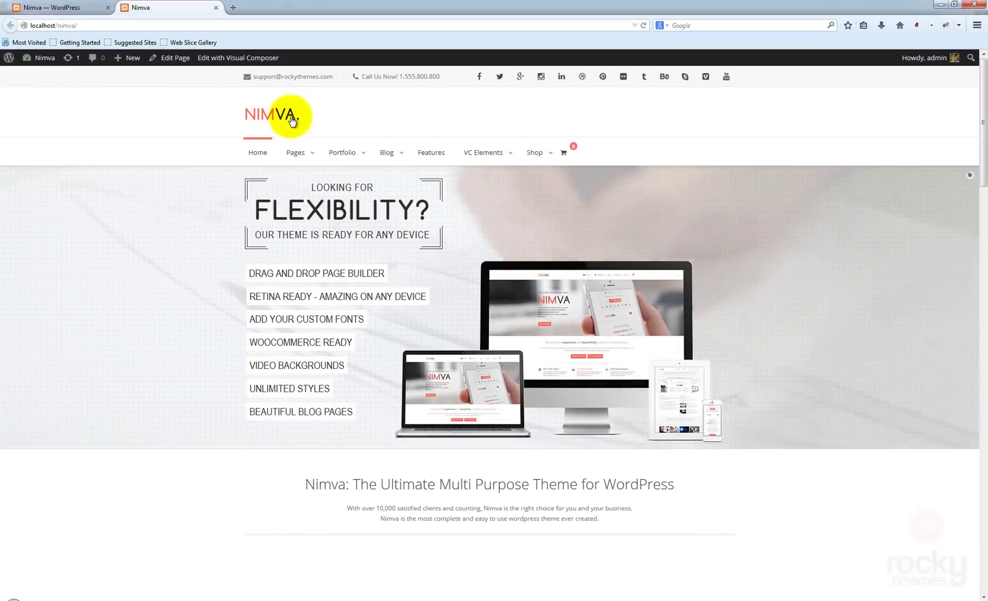
click(50, 8)
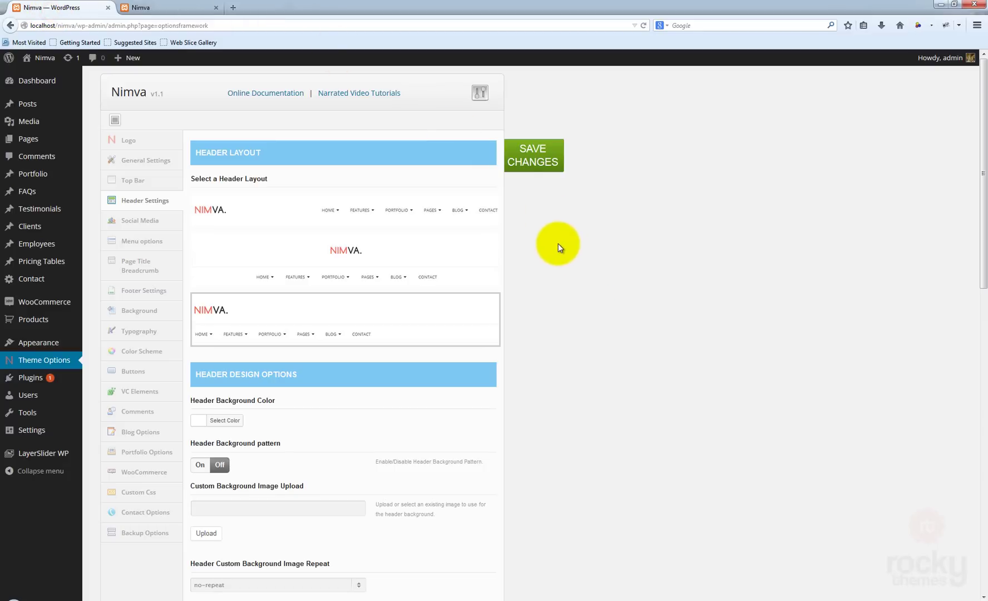
Step: Look through the header design options, turning the background pattern on and back off
scroll(557, 243, down, 2)
scroll(573, 288, down, 3)
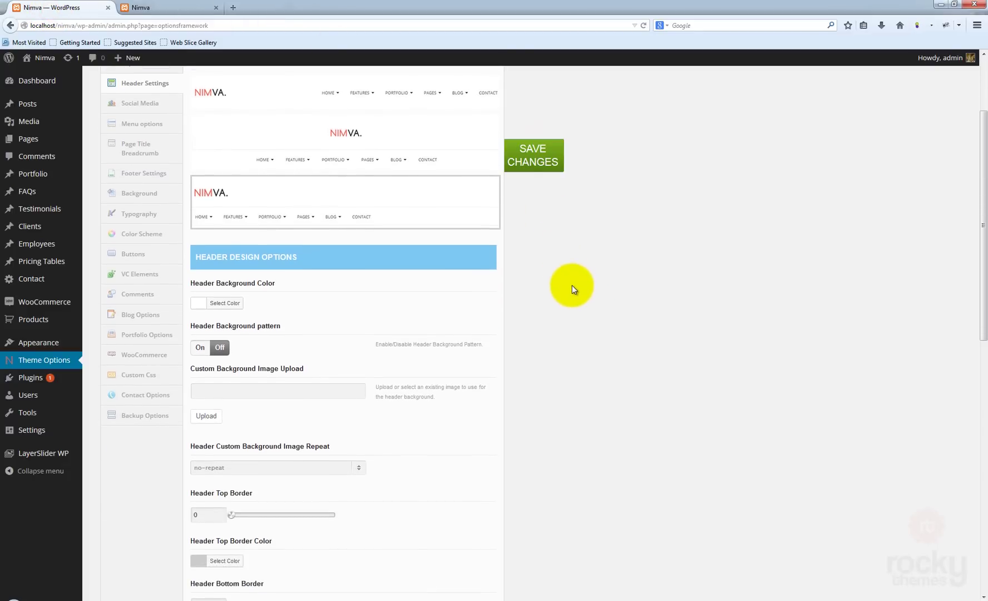
scroll(574, 289, down, 3)
scroll(573, 285, up, 2)
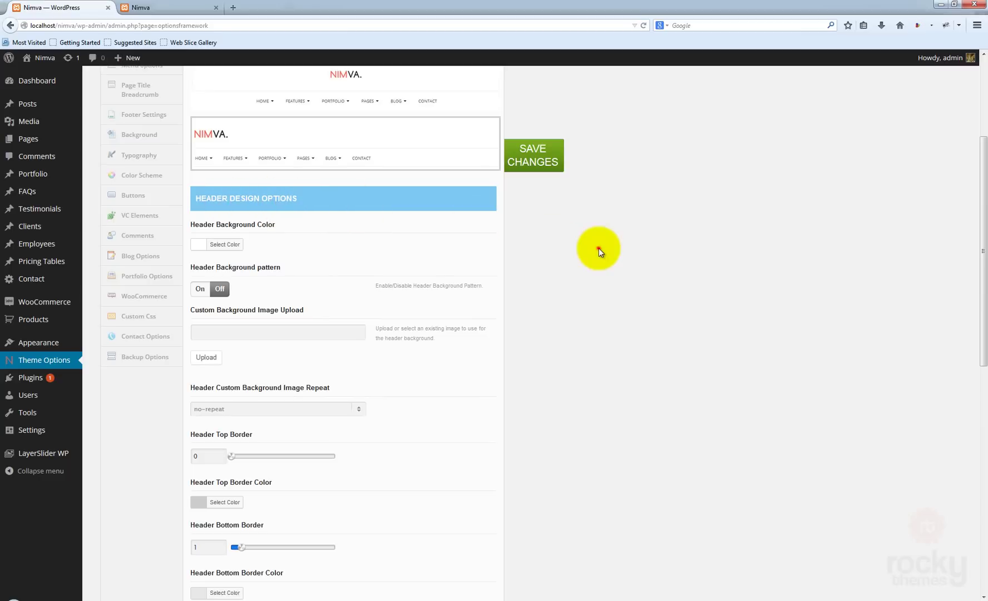
scroll(567, 246, down, 3)
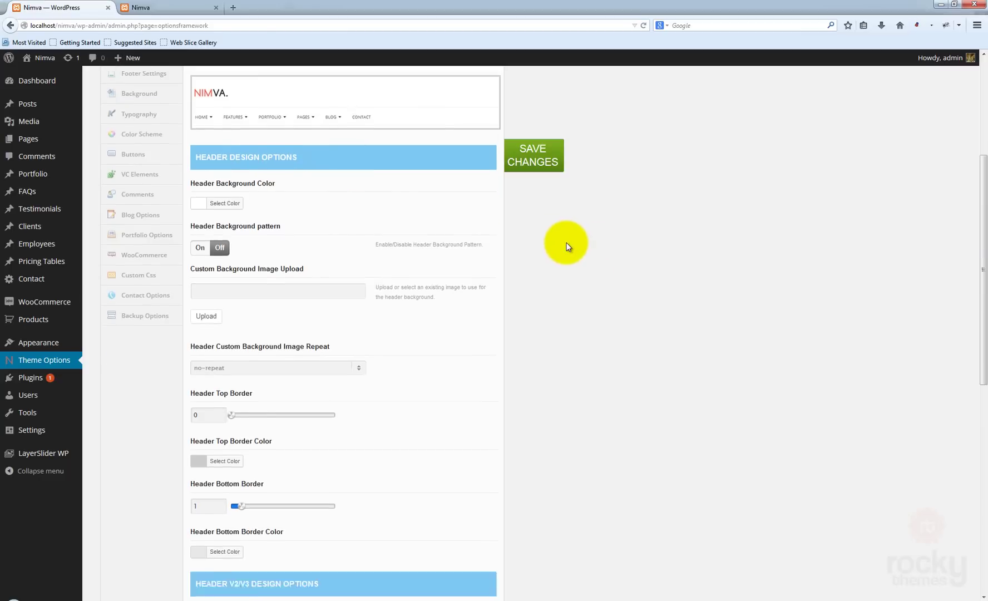
scroll(568, 246, up, 2)
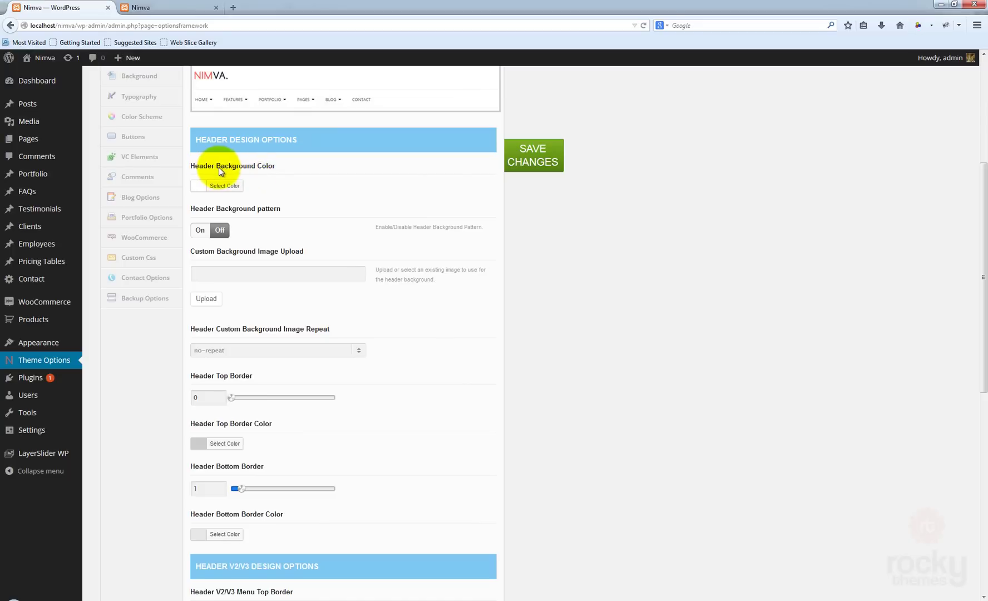
click(200, 230)
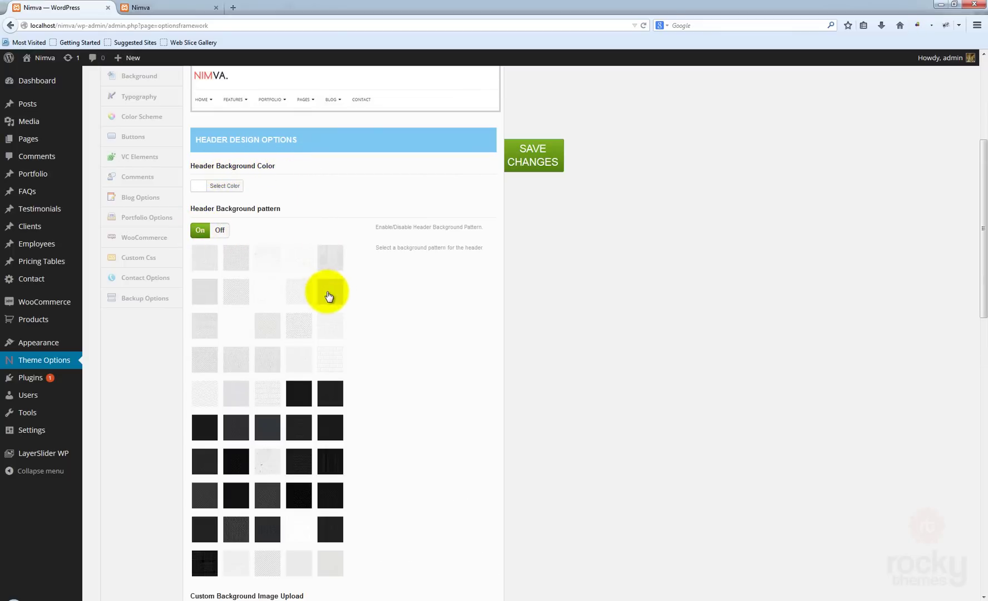
click(222, 231)
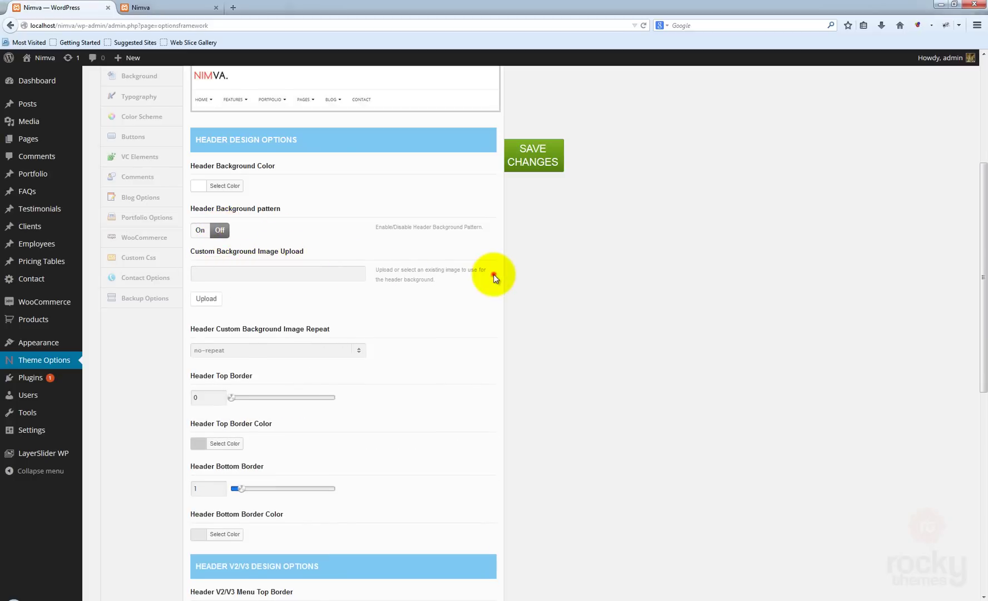
Step: Review the border settings, opening and closing the Header Bottom Border Color picker unchanged
scroll(415, 284, down, 2)
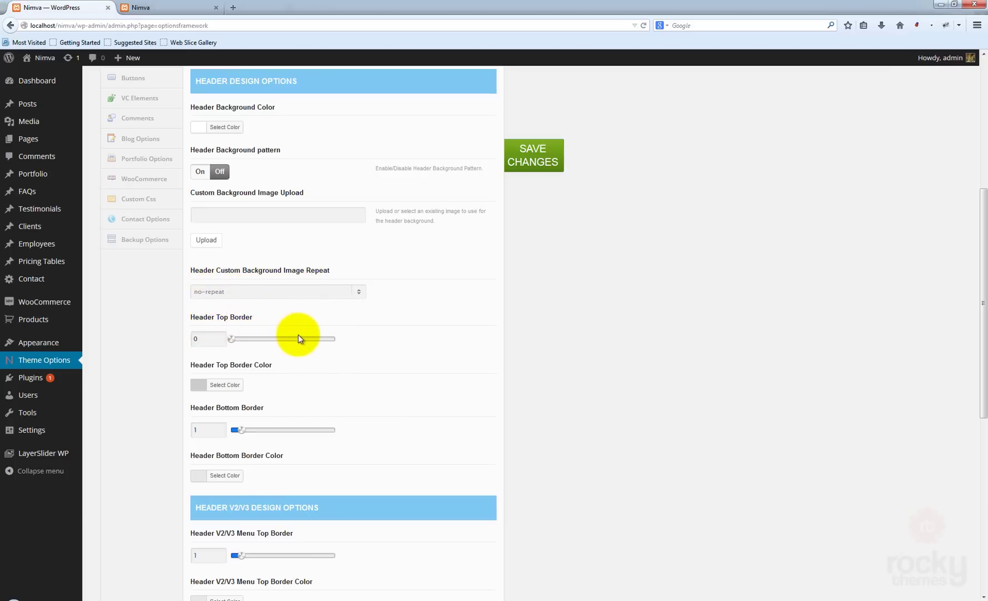
scroll(357, 346, down, 2)
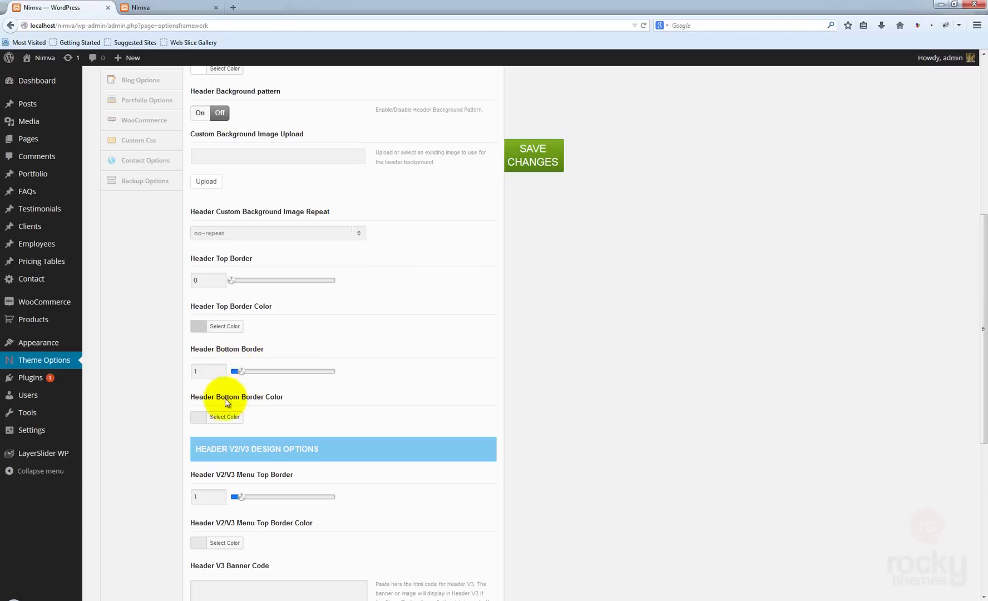
click(198, 418)
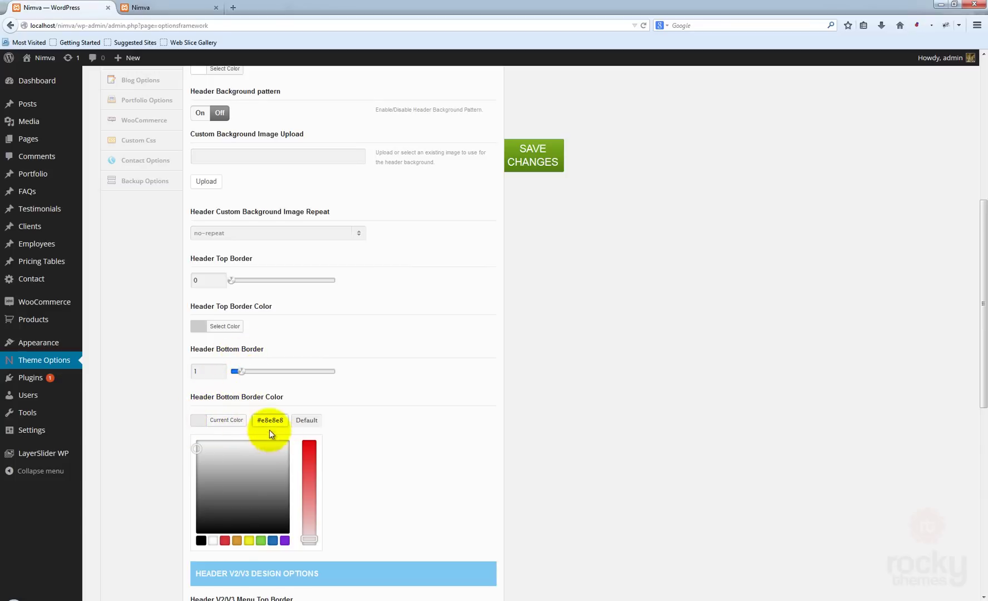
click(356, 432)
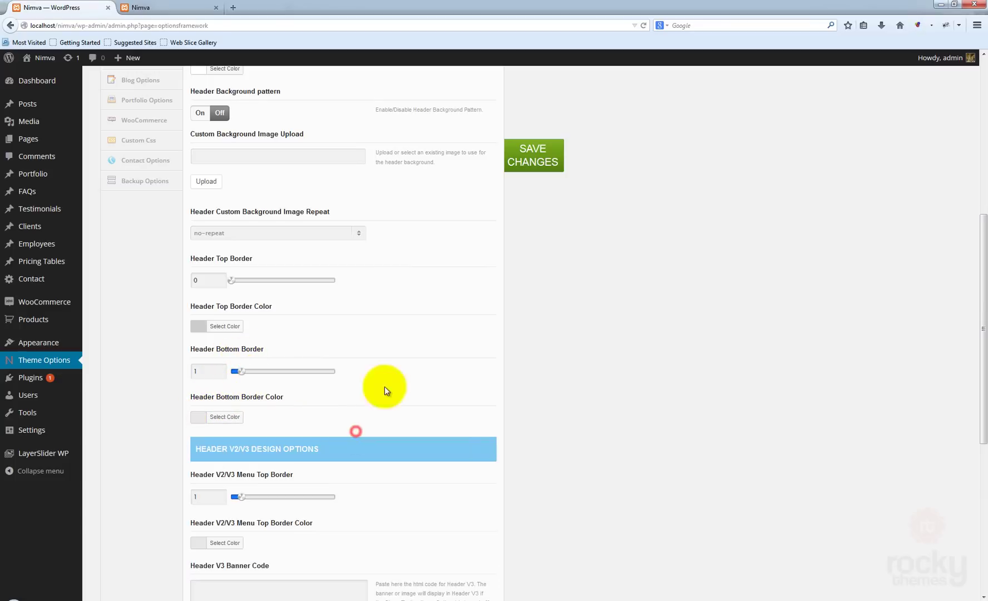
scroll(474, 332, up, 3)
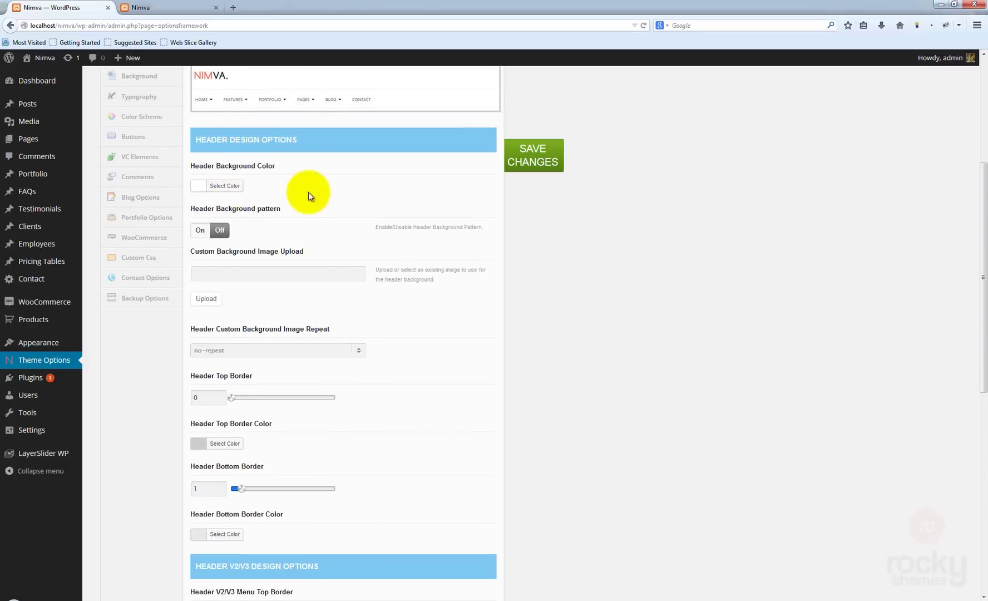
scroll(495, 289, down, 3)
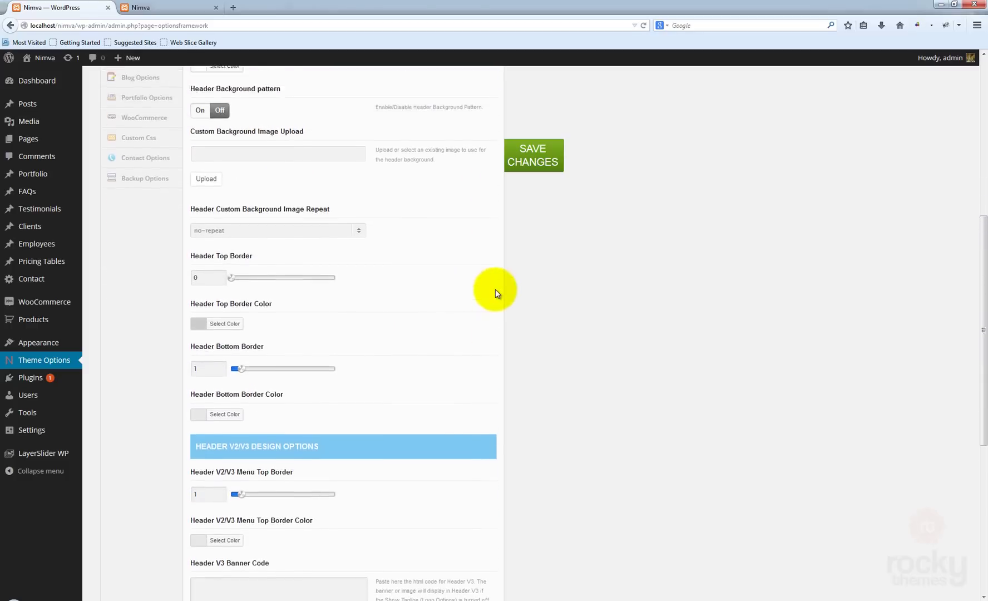
scroll(495, 290, up, 3)
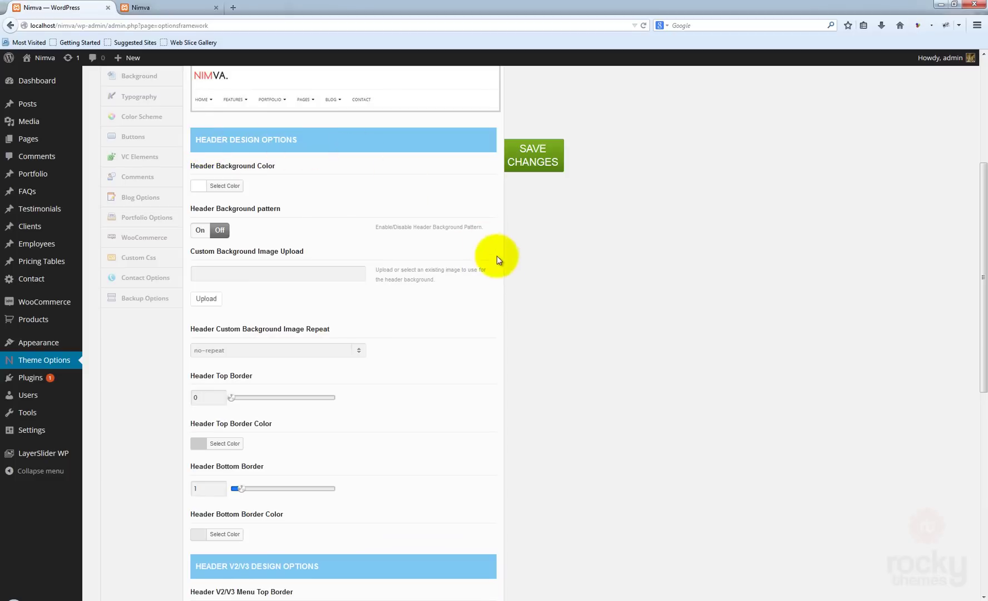
scroll(511, 275, down, 2)
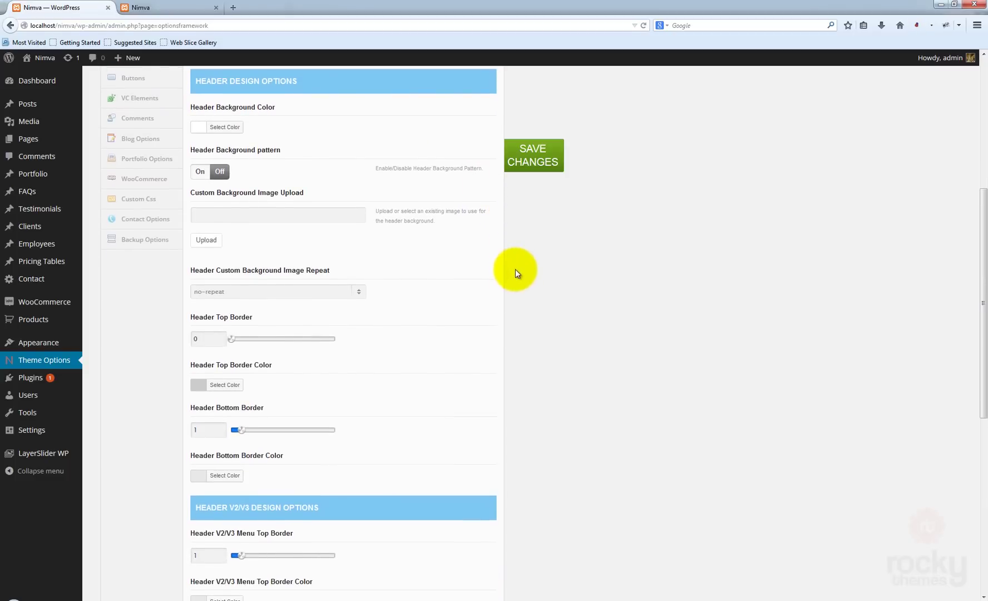
scroll(515, 269, up, 2)
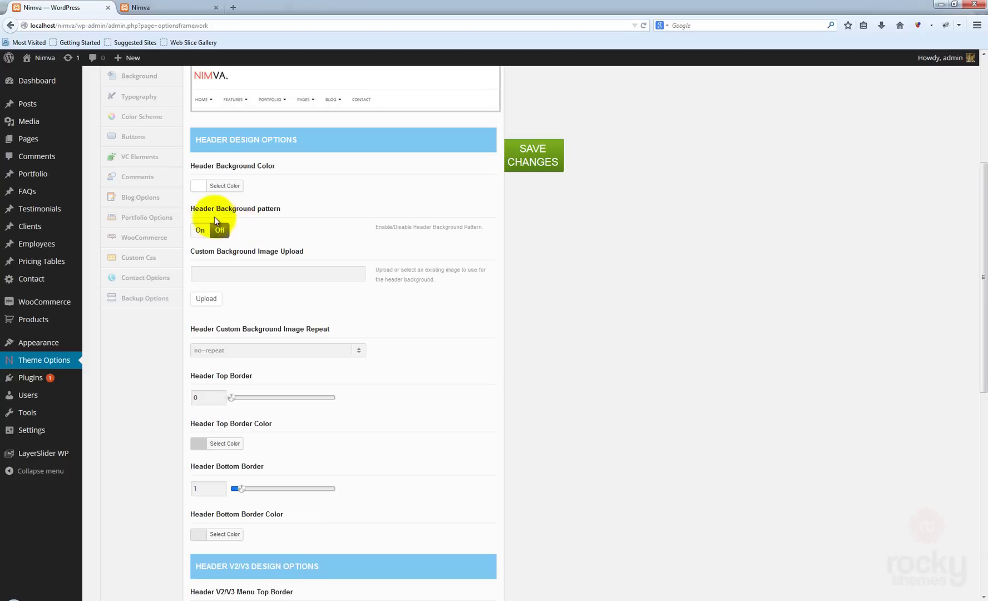
Step: Turn the header background pattern on, choose the light pattern in row 2, column 3, and save
click(201, 232)
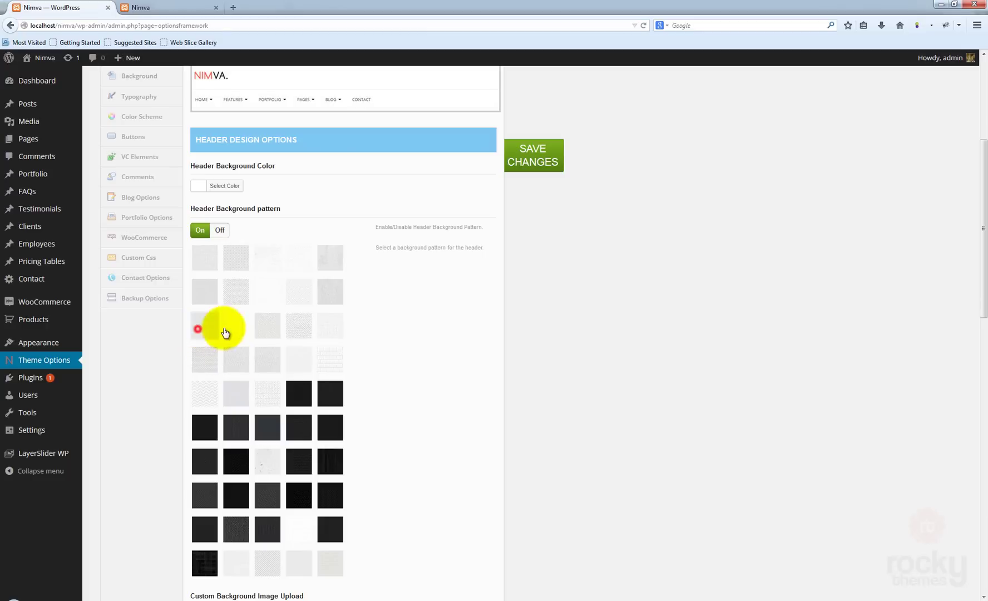
click(203, 289)
click(273, 288)
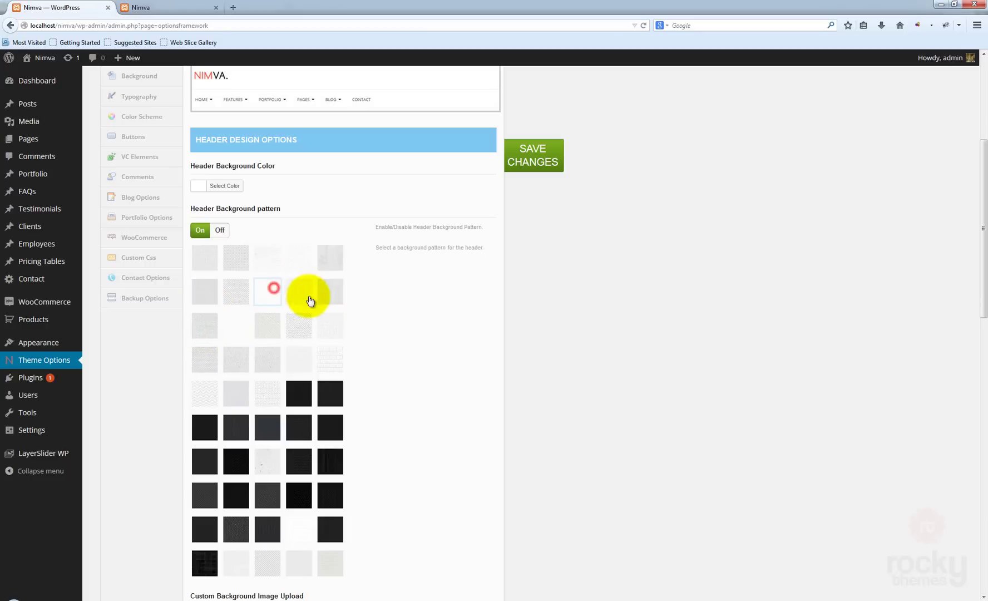
click(531, 150)
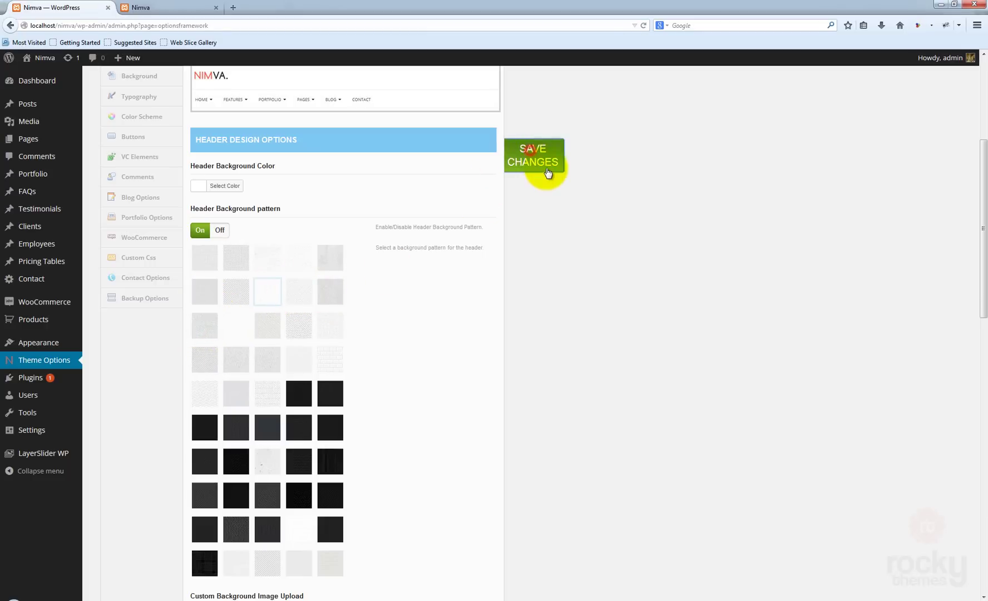
Step: Reload the site front page to preview the patterned header, then return to Theme Options
click(154, 8)
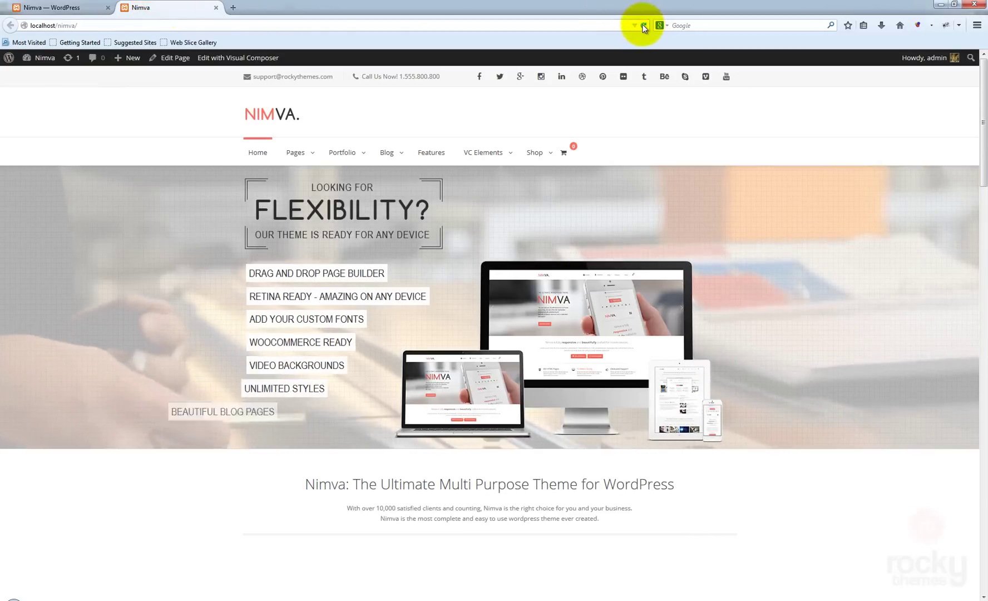
click(643, 25)
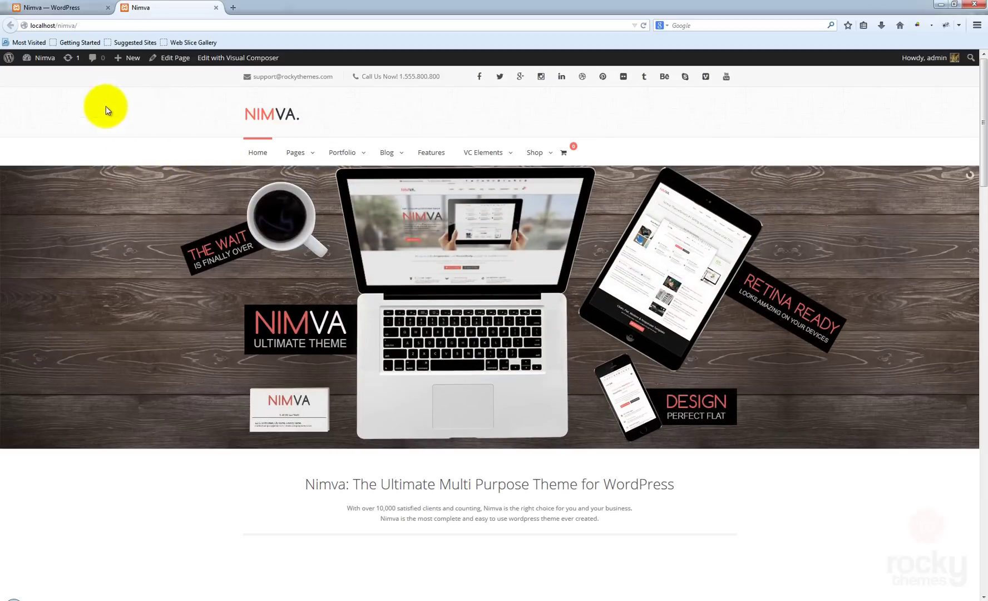
click(62, 8)
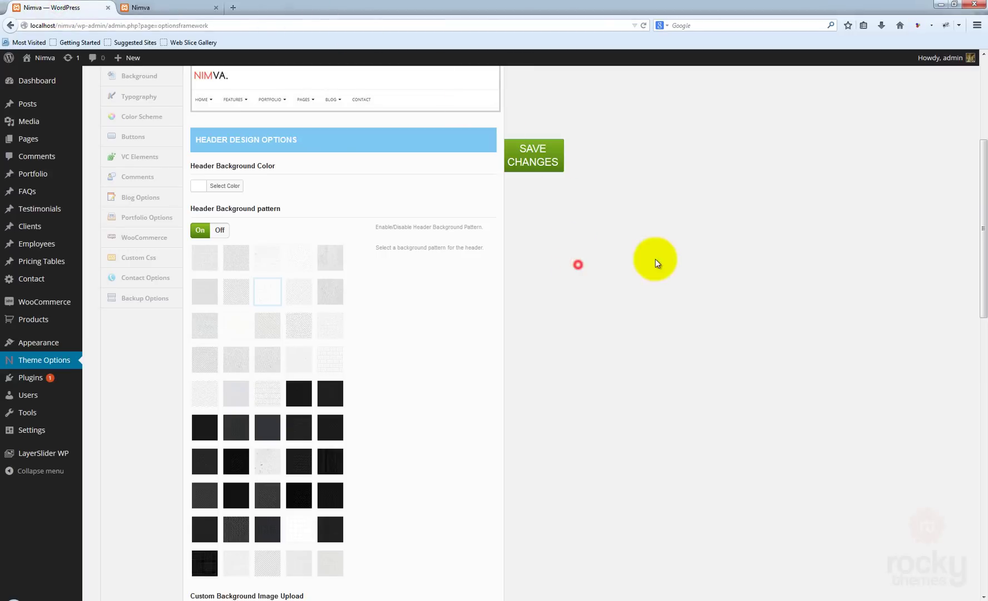
Step: Reload the site front page to view the logo-left, menu-right header
scroll(645, 262, up, 5)
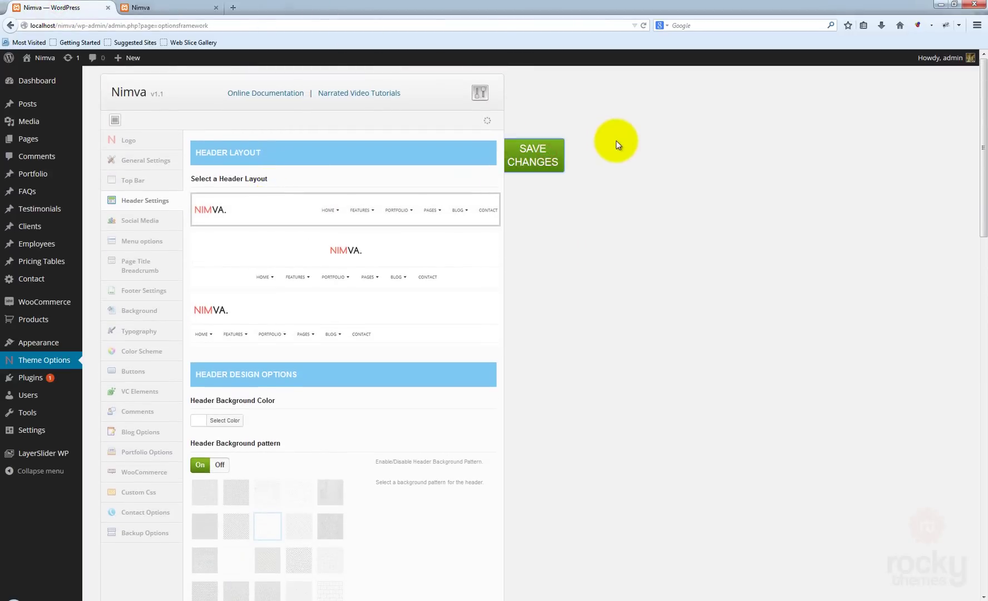
click(168, 6)
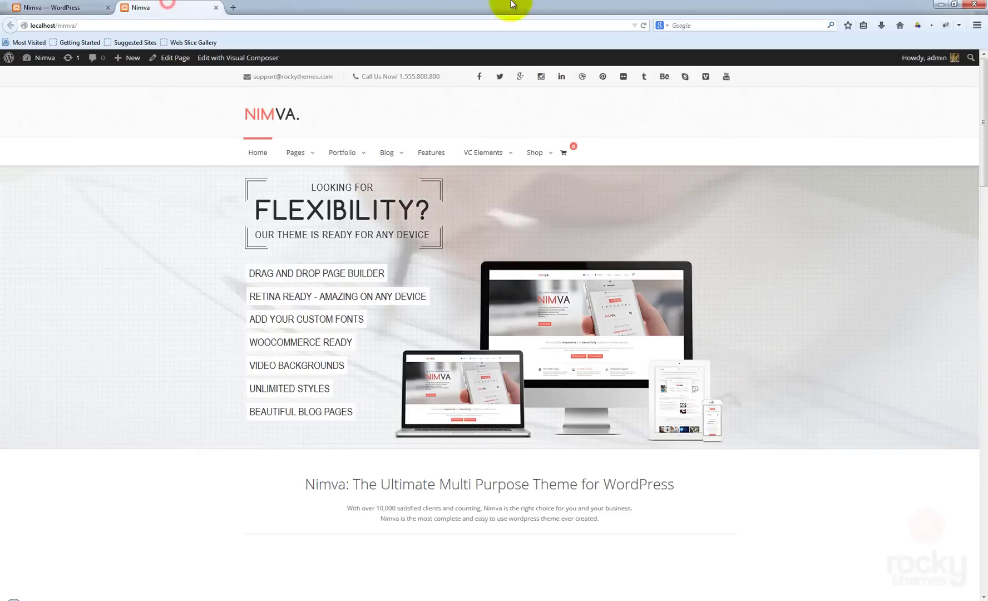
click(646, 25)
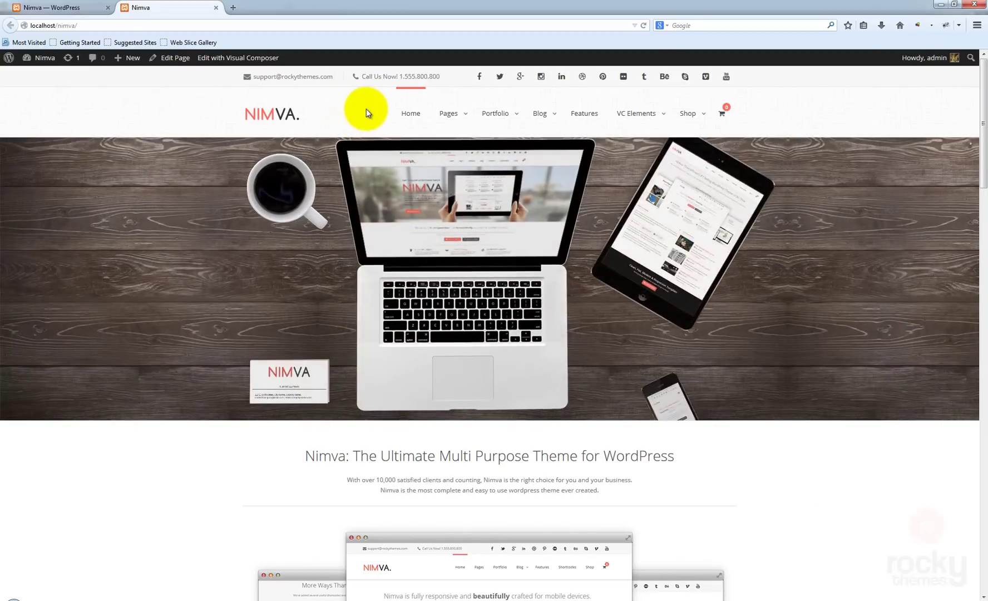
mouse_move(454, 113)
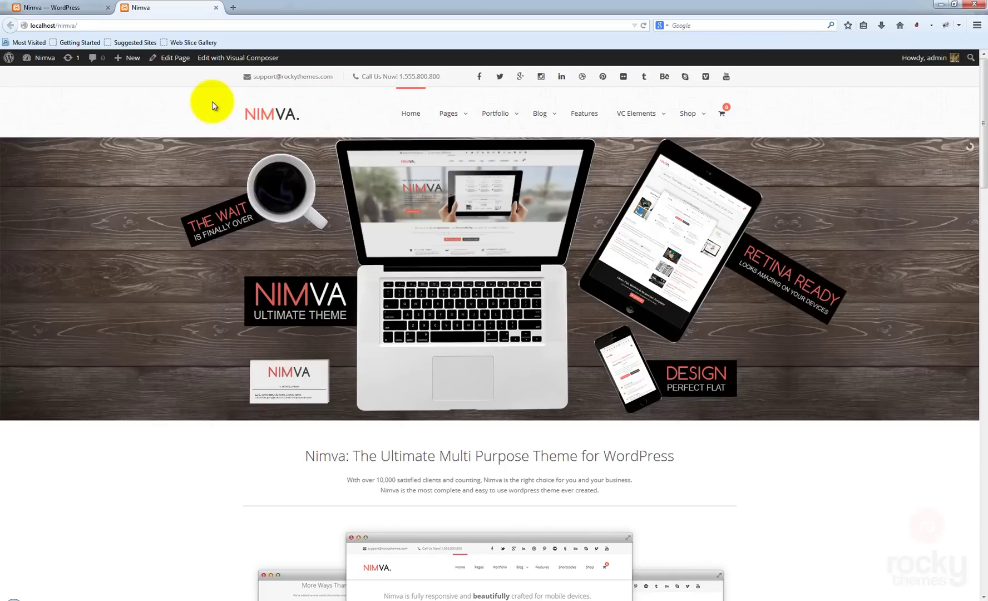
Step: Switch the header background pattern back off in Theme Options
click(64, 7)
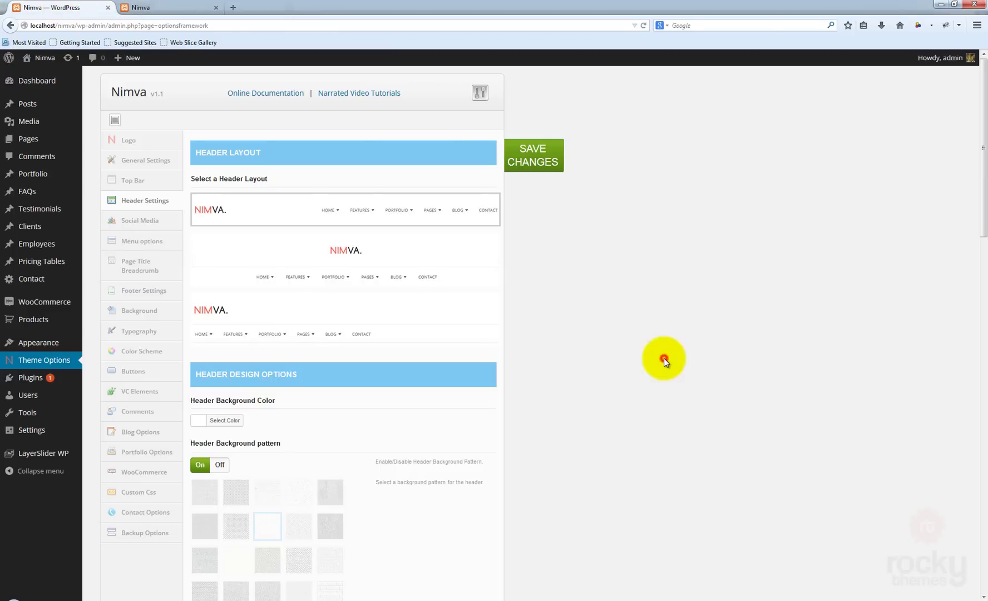
scroll(663, 357, down, 3)
click(220, 289)
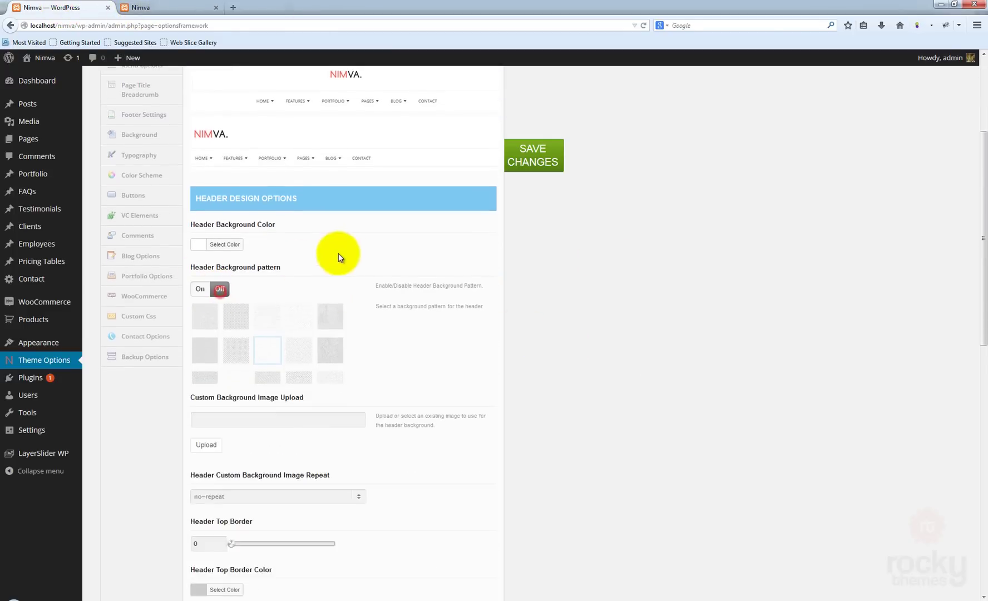
Step: Set Header Background Color to the yellow swatch, save, and reload the front page
click(213, 245)
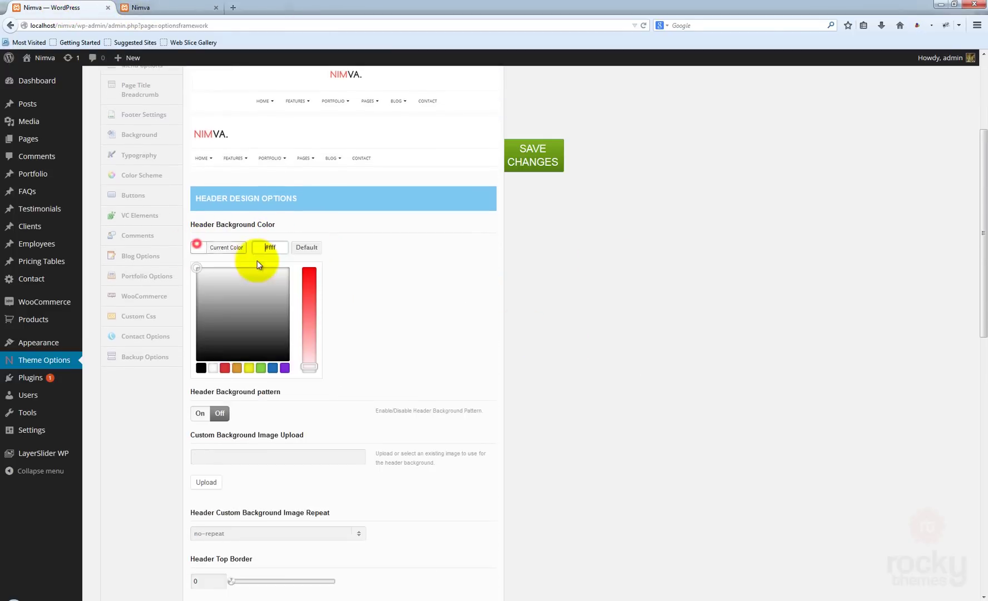
click(254, 370)
click(591, 258)
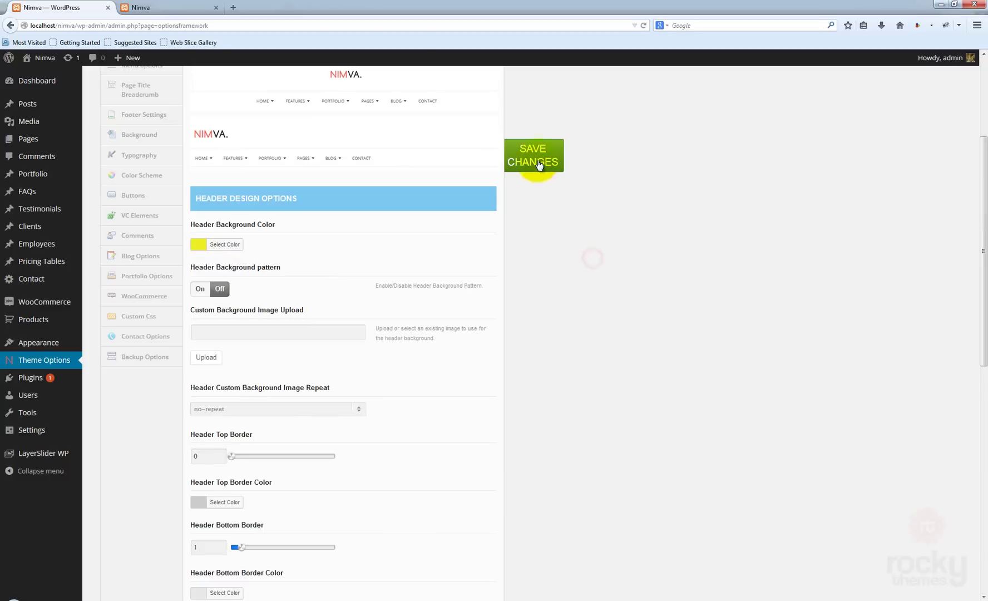
click(620, 184)
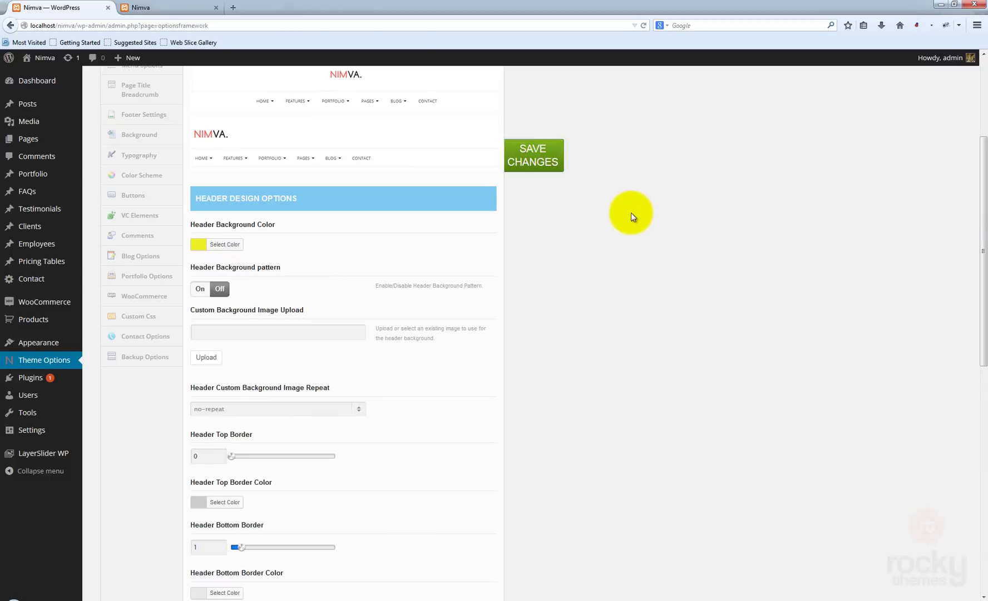
click(163, 8)
click(644, 25)
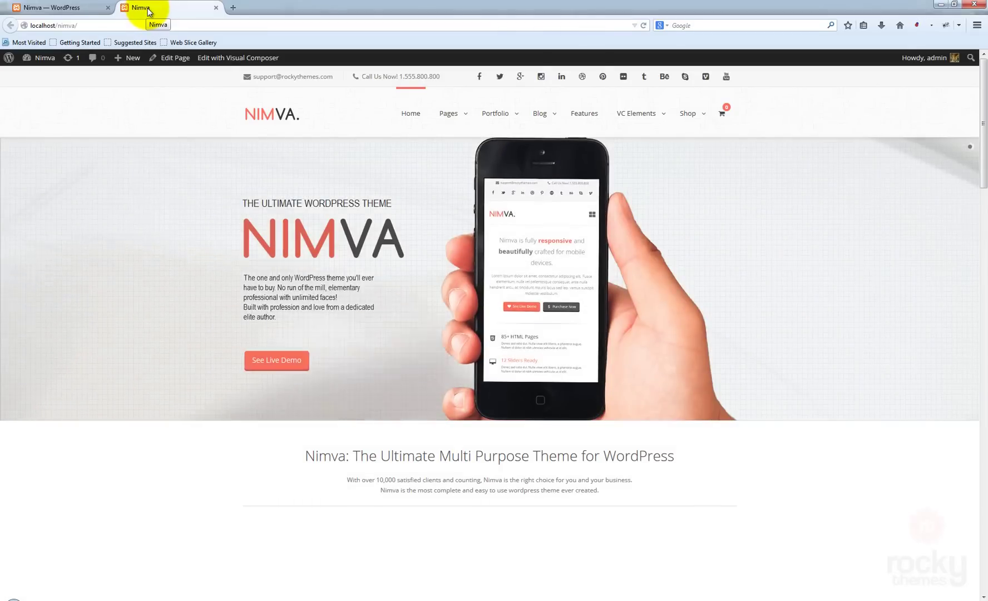
click(54, 8)
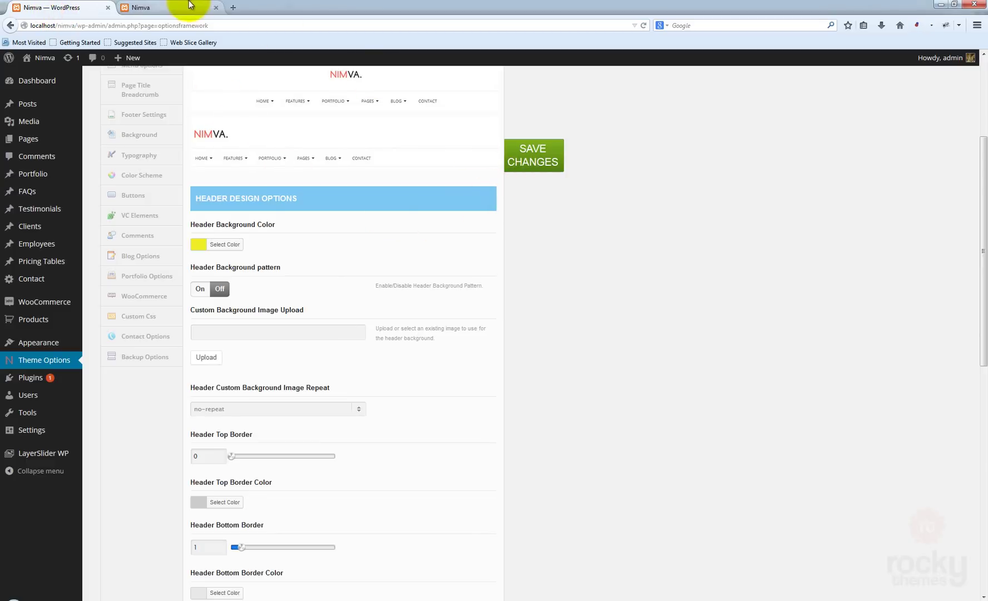
click(172, 7)
click(644, 26)
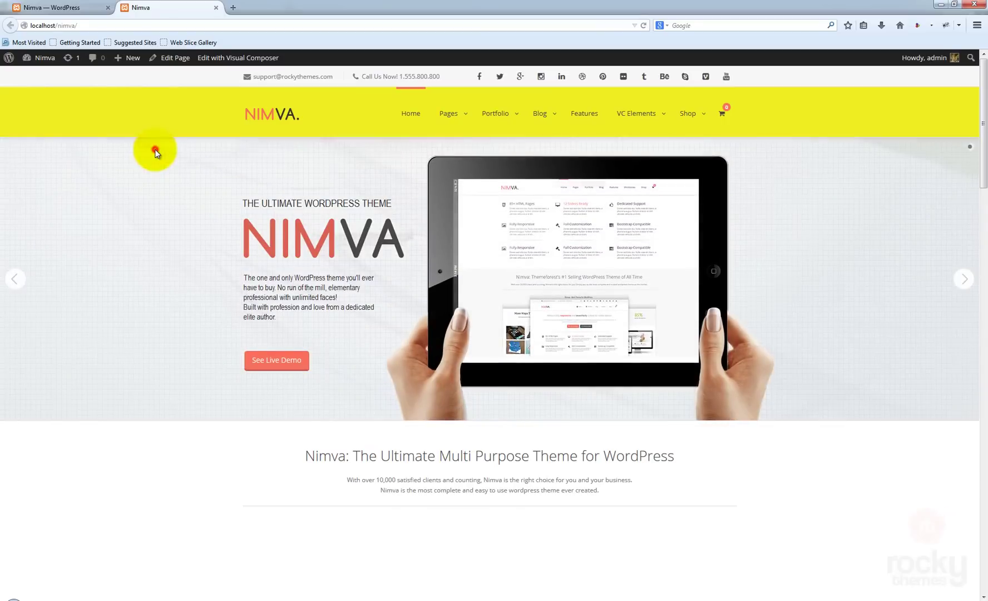
scroll(156, 150, down, 3)
scroll(155, 151, down, 2)
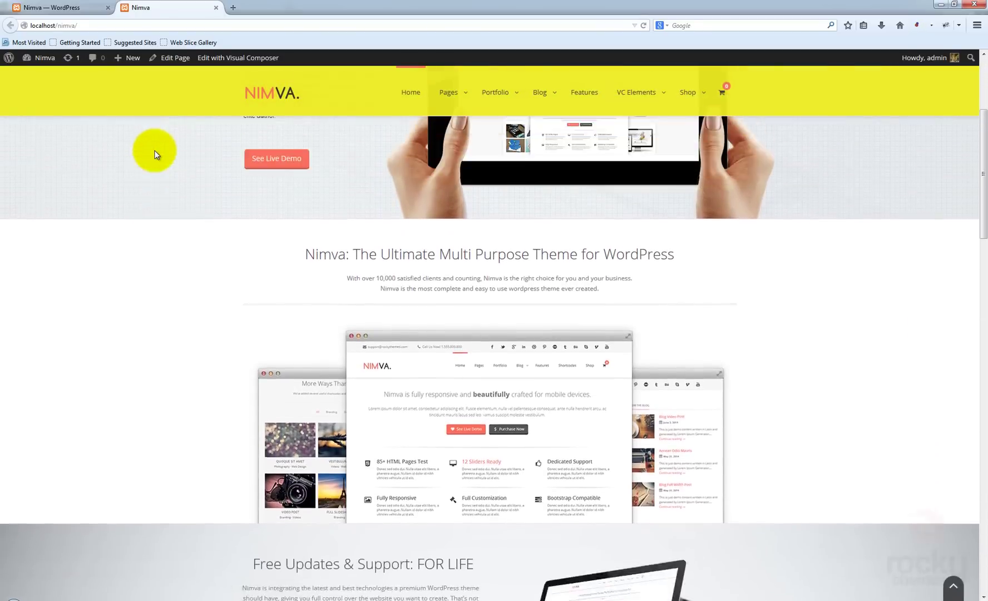
scroll(155, 152, up, 5)
click(100, 8)
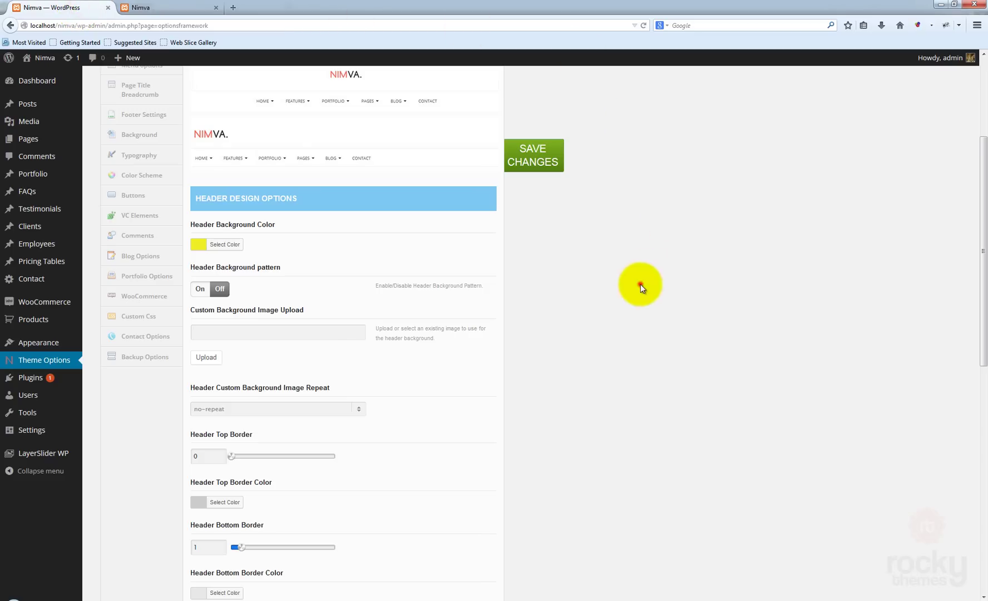
scroll(533, 383, down, 3)
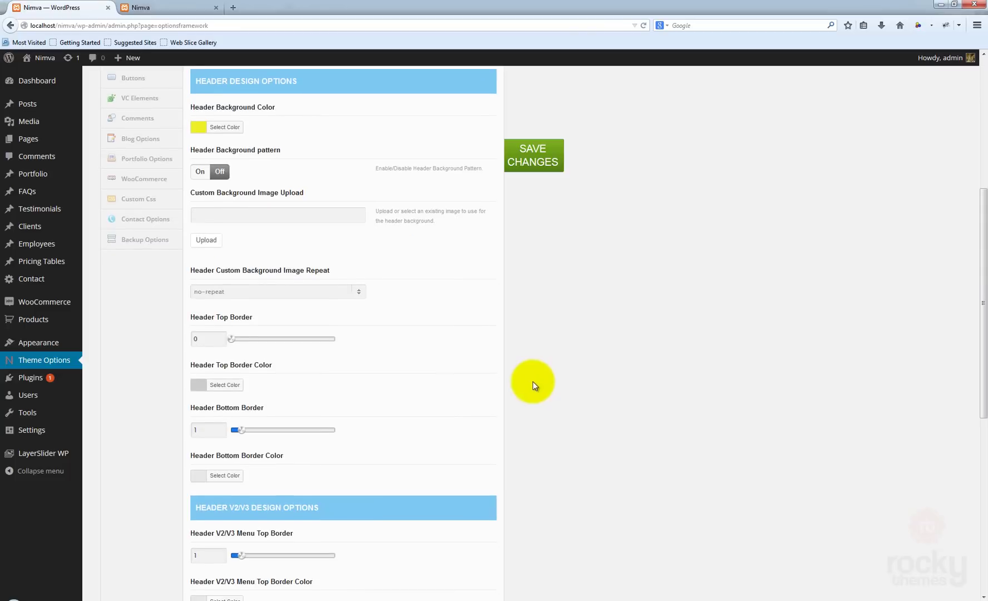
scroll(572, 356, down, 3)
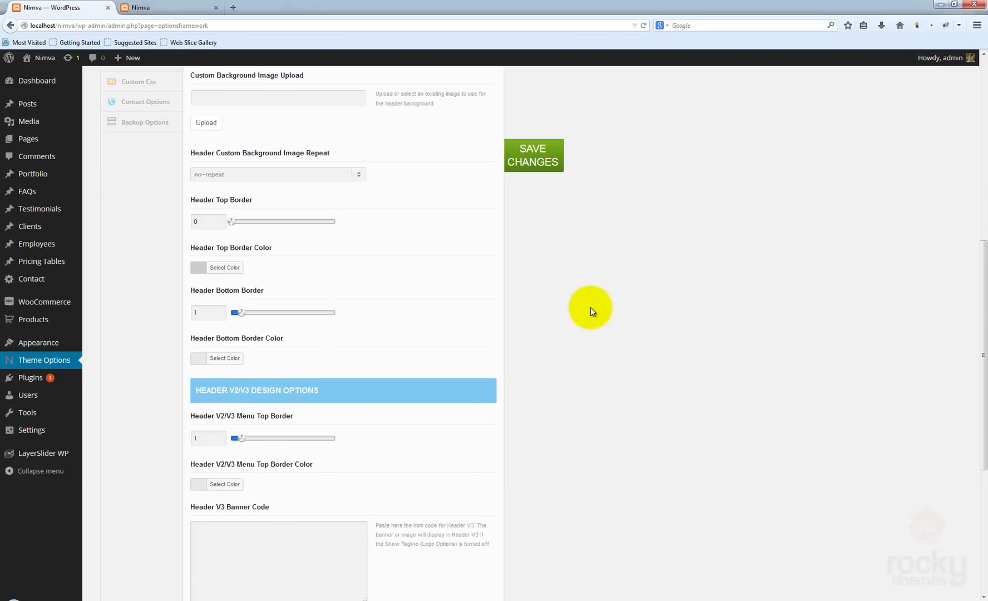
scroll(592, 304, down, 4)
scroll(592, 305, up, 8)
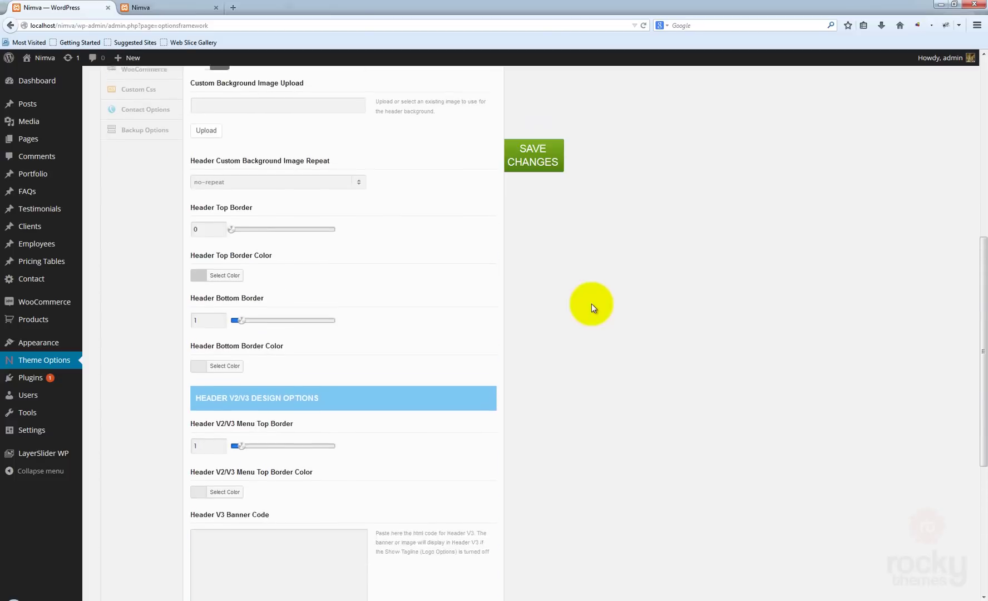
scroll(592, 305, up, 3)
click(165, 7)
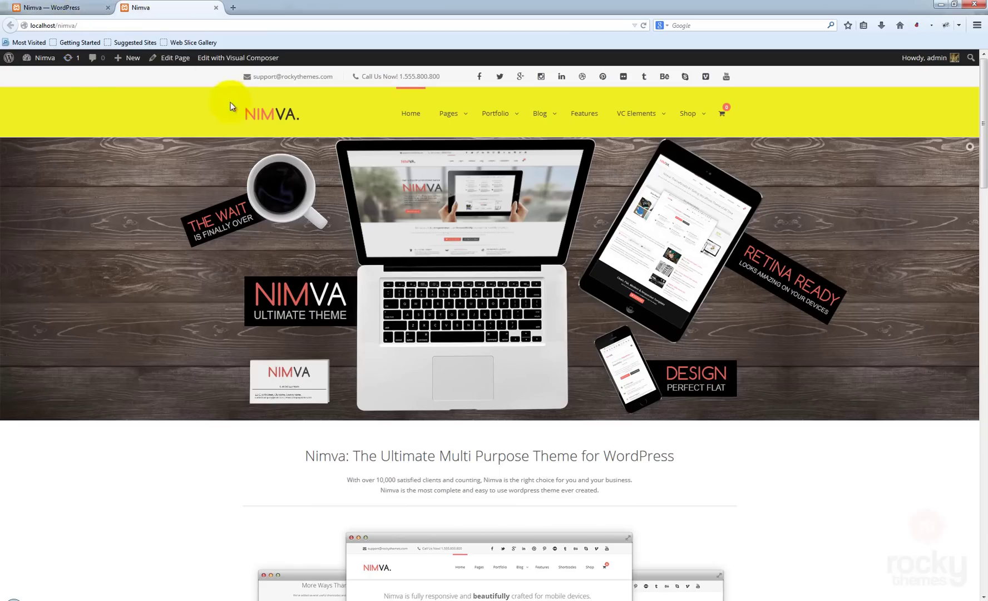
click(95, 10)
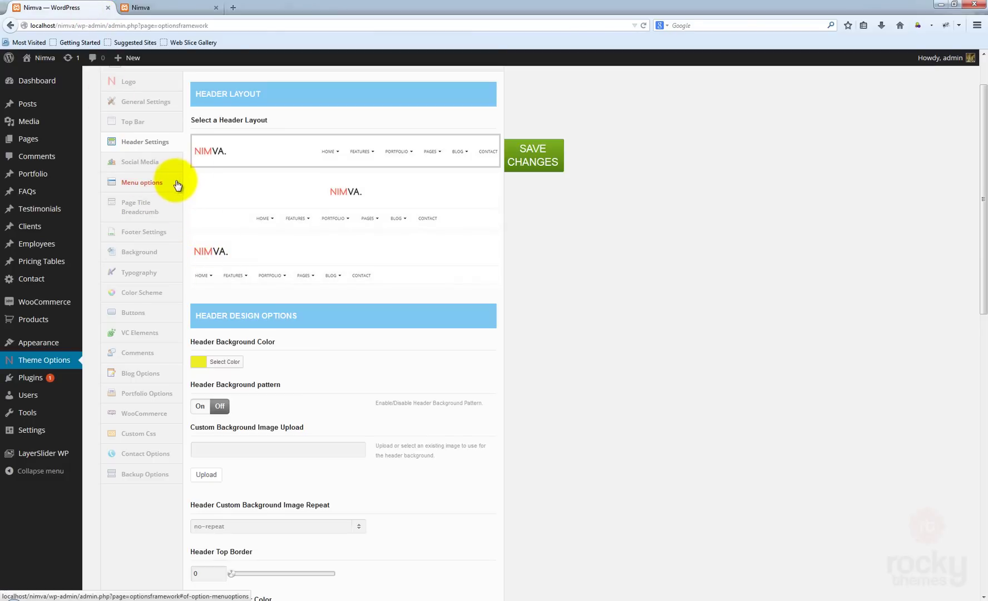
Step: Reset Header Background Color to its Default white and go to the live site
scroll(679, 296, up, 2)
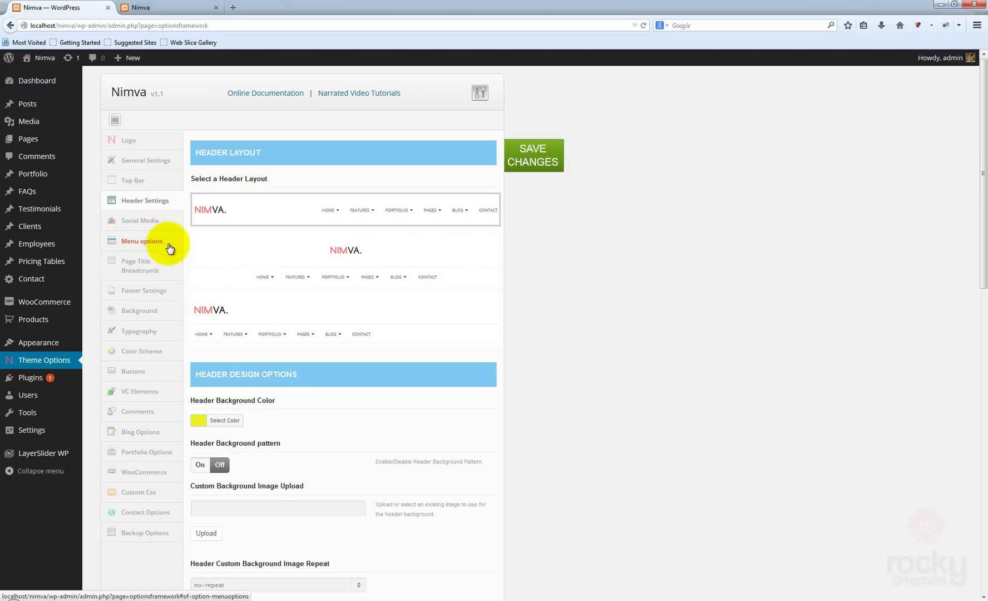
click(531, 254)
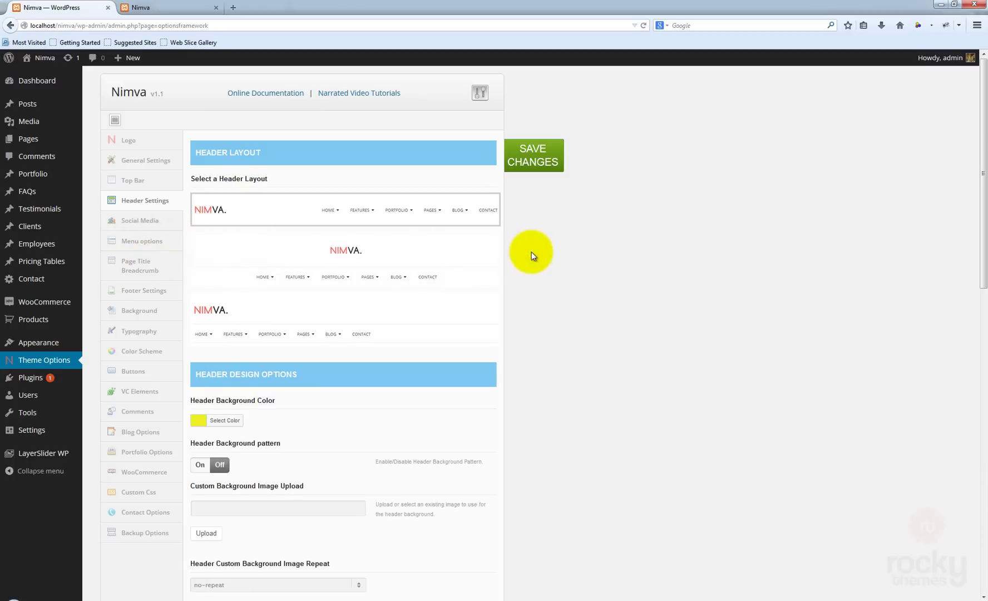
scroll(531, 251, down, 3)
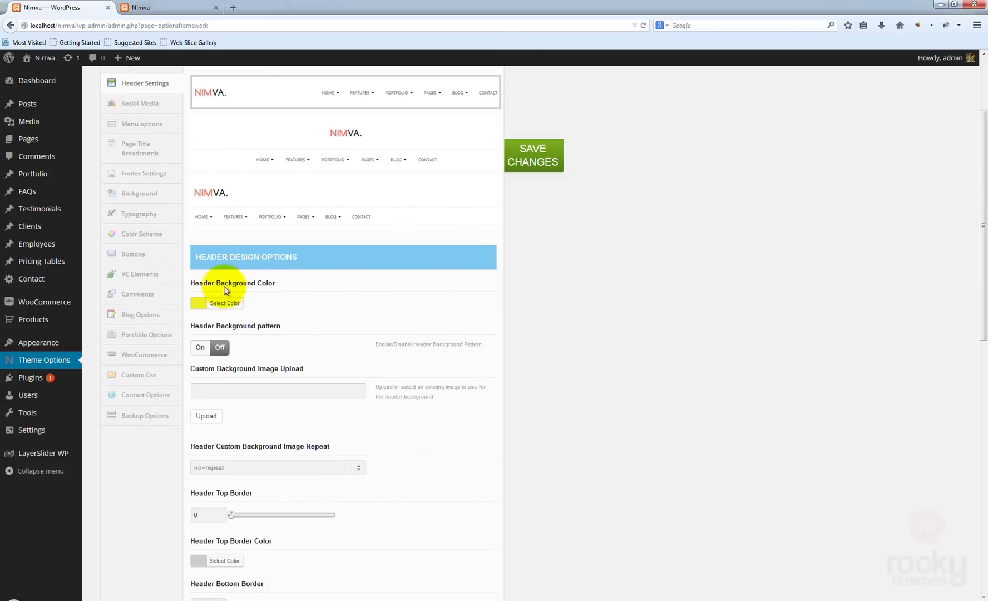
click(198, 301)
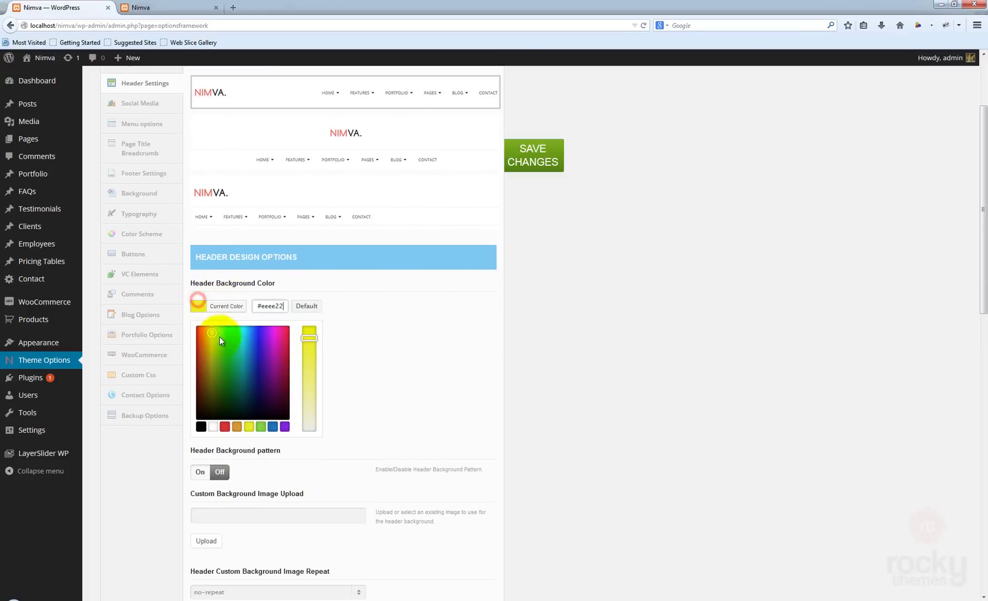
click(304, 307)
click(584, 312)
scroll(584, 313, down, 3)
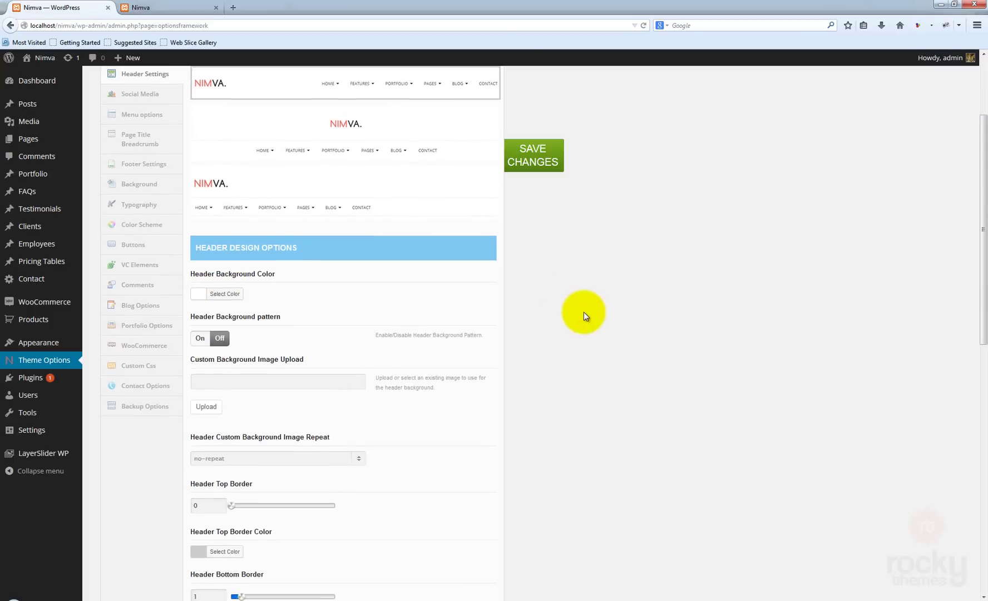
scroll(584, 313, down, 2)
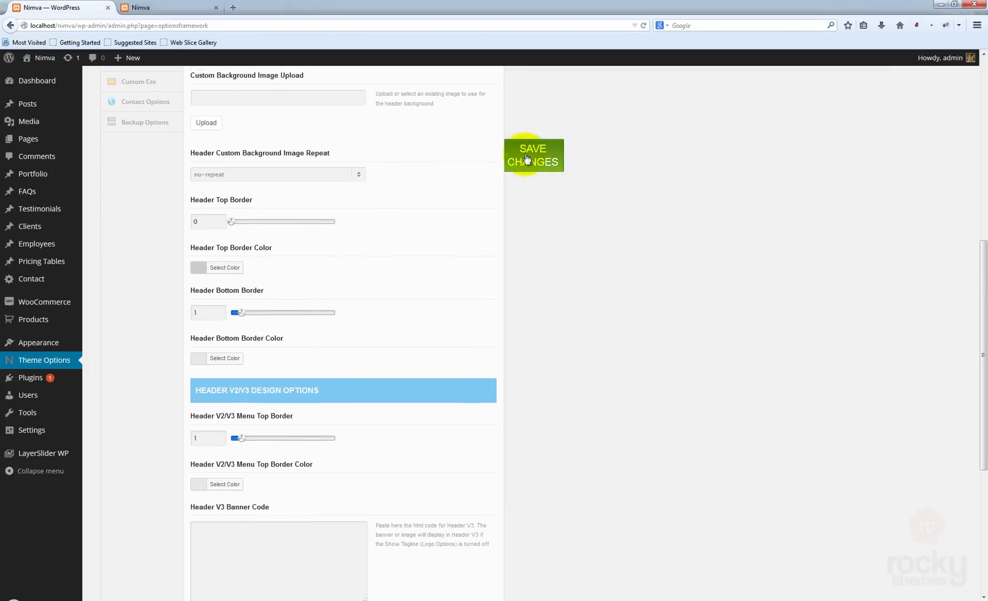
click(158, 8)
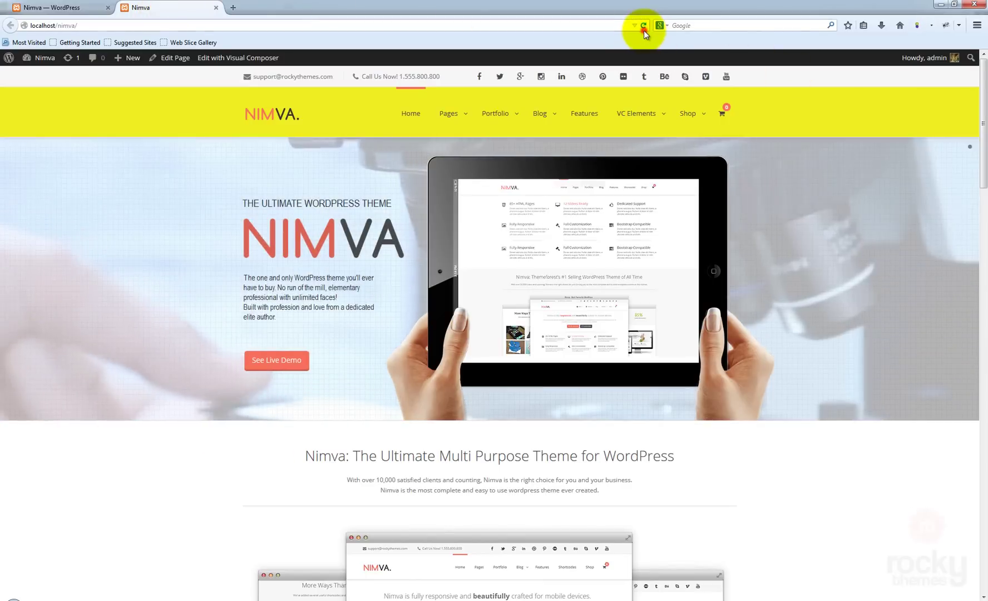
Step: Reload the live site to see the white header, then scroll back to Header Layout in Theme Options
click(644, 26)
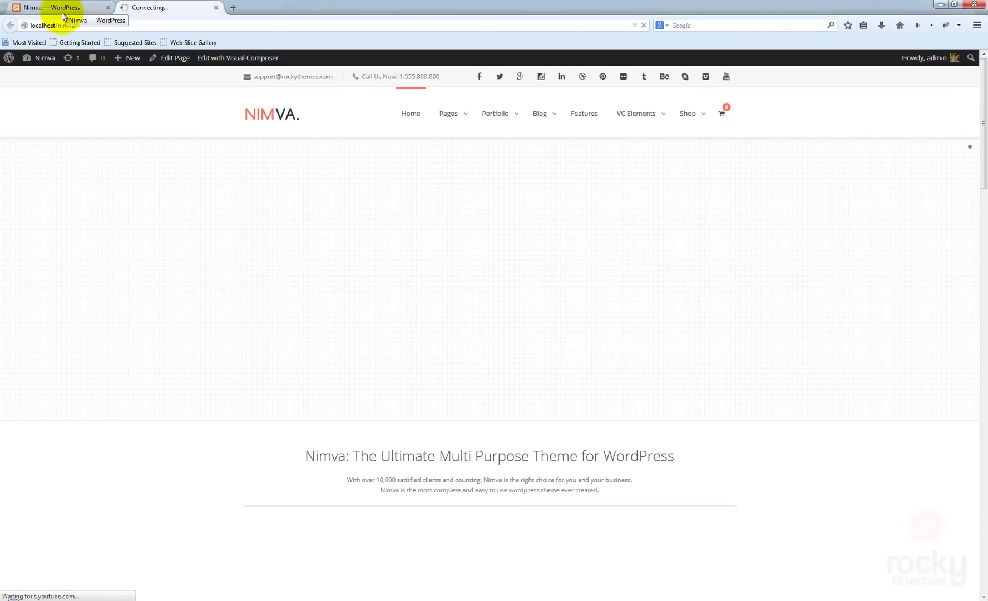
click(66, 8)
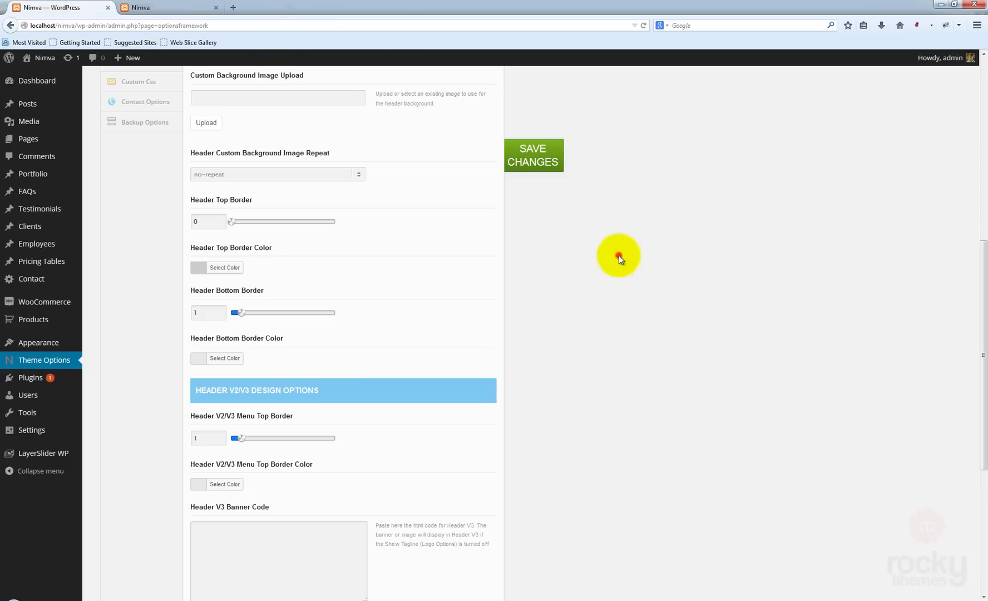
scroll(619, 259, down, 4)
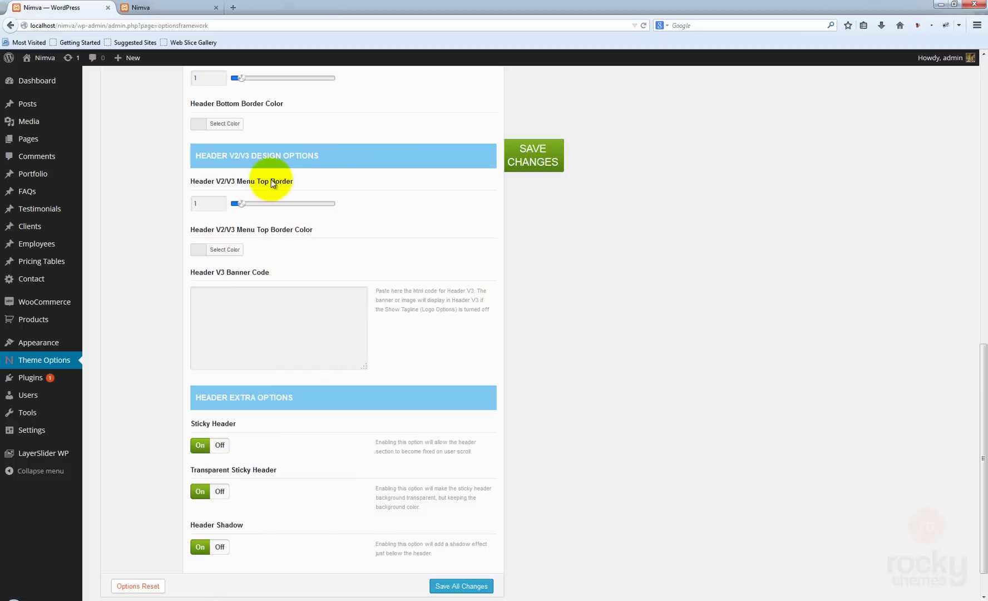
scroll(633, 282, up, 8)
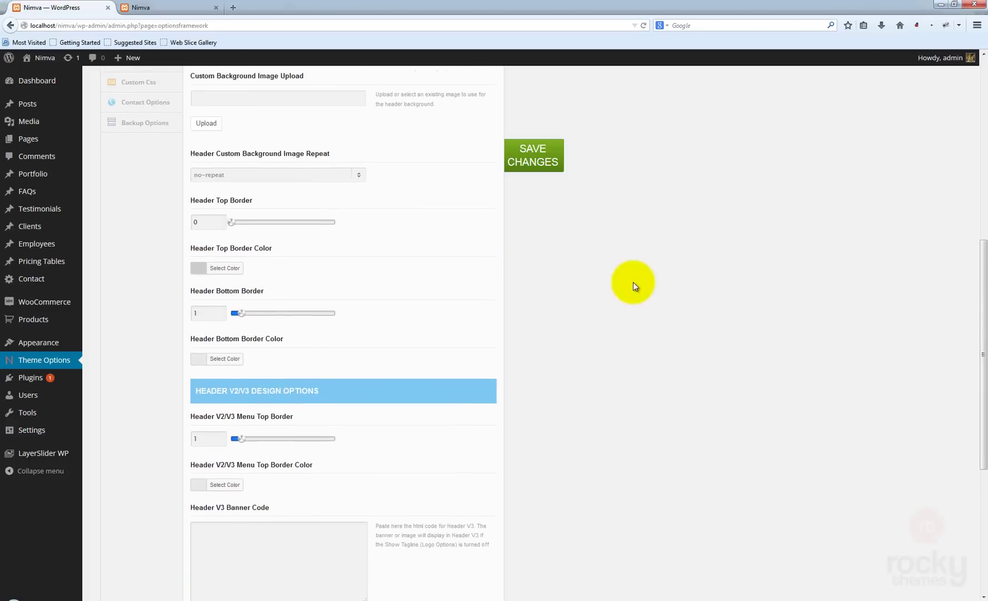
scroll(613, 255, up, 3)
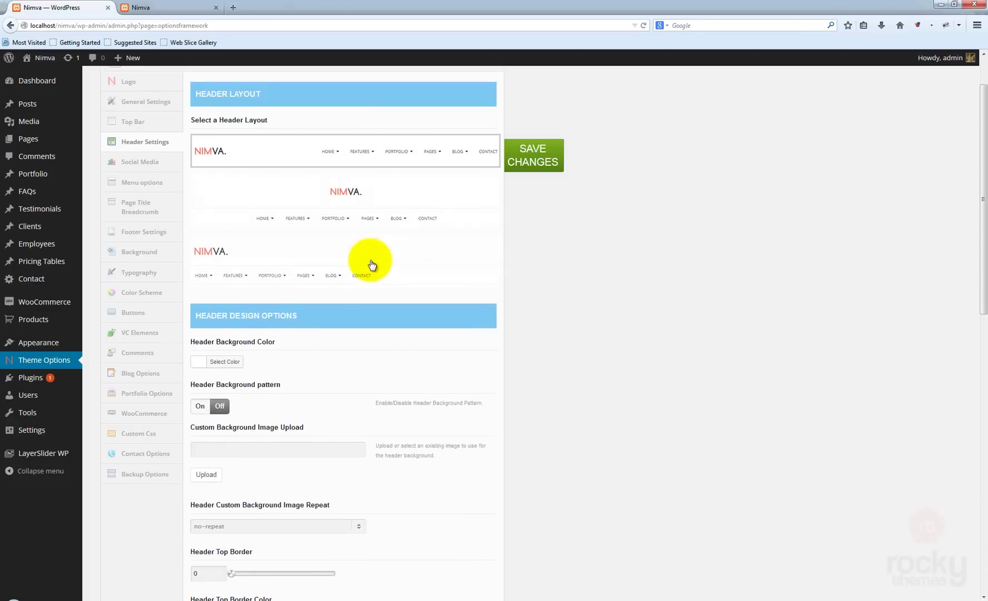
Step: Choose the centred header layout, set Header V2/V3 Menu Top Border to 2, and save
click(387, 230)
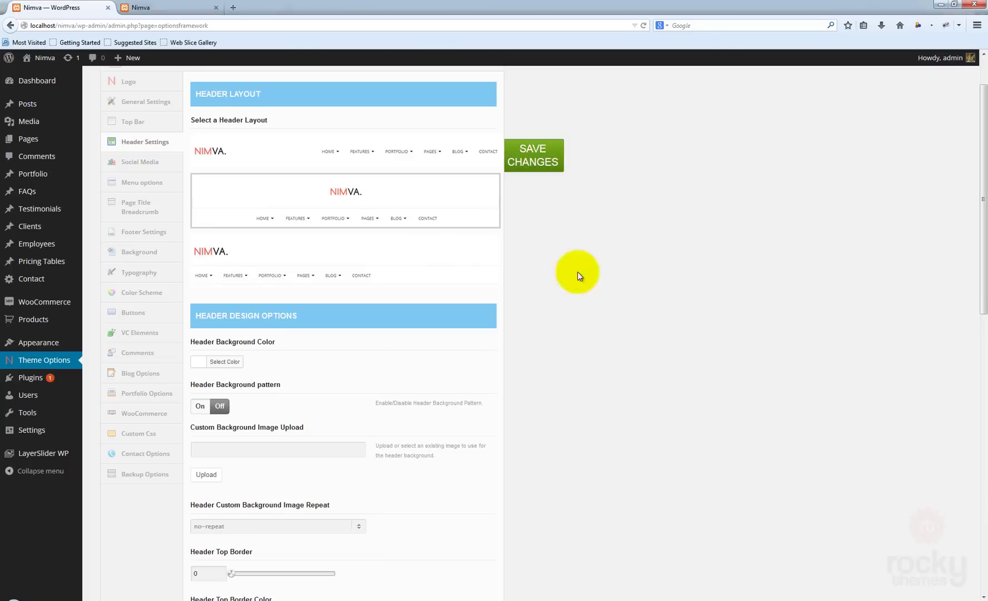
scroll(562, 239, down, 11)
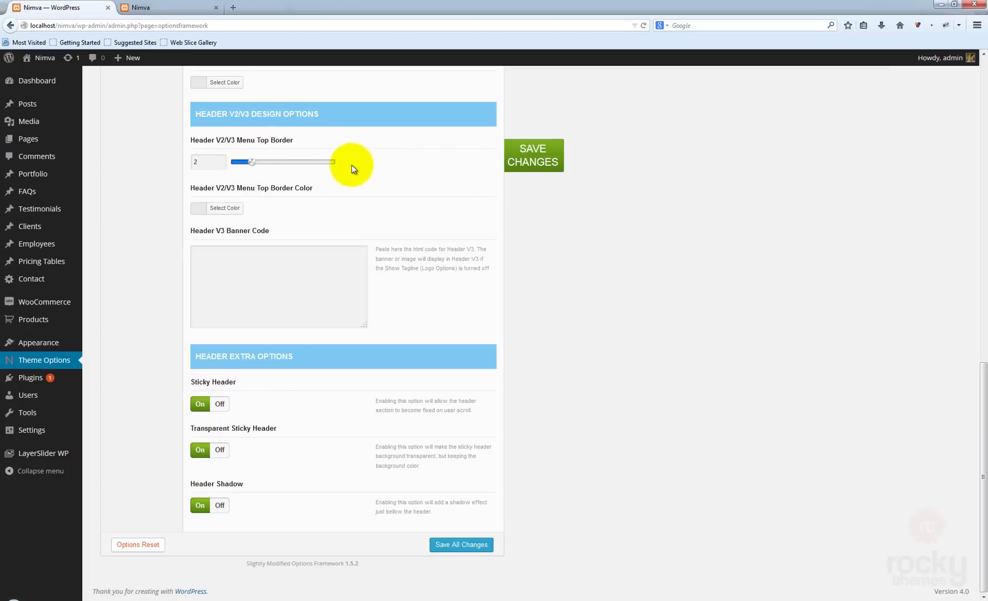
click(547, 162)
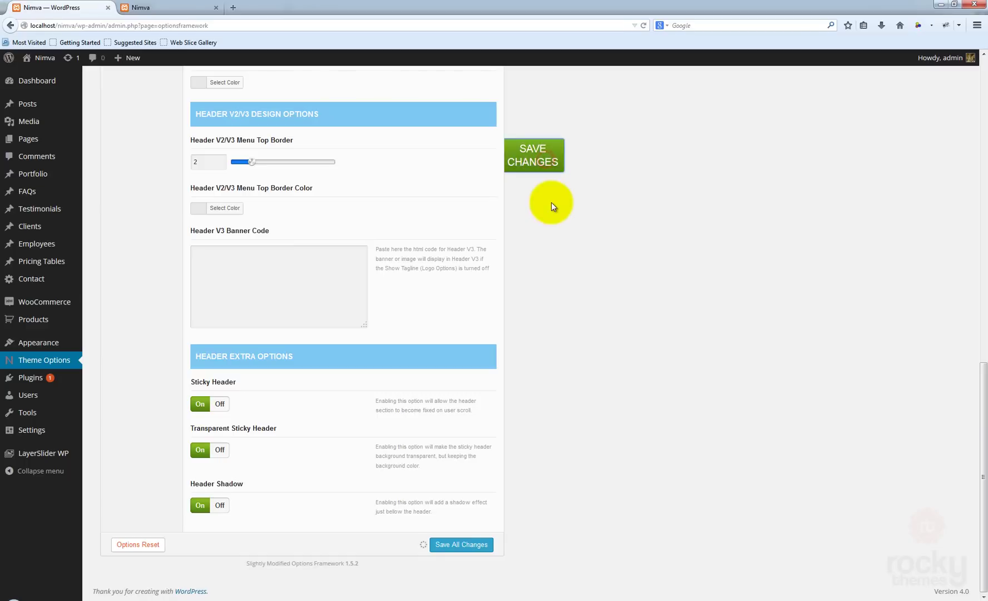
click(149, 9)
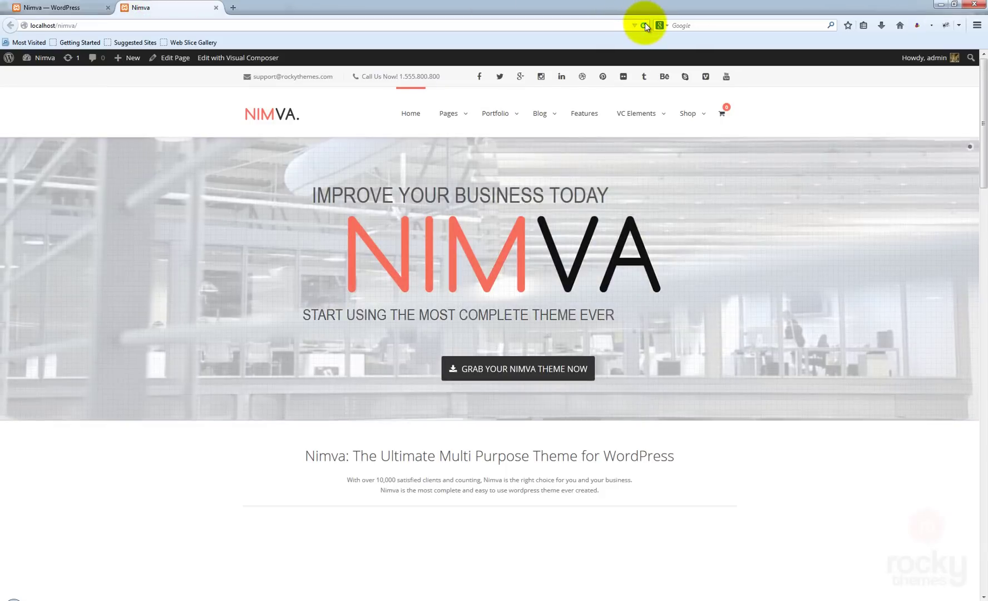
click(645, 25)
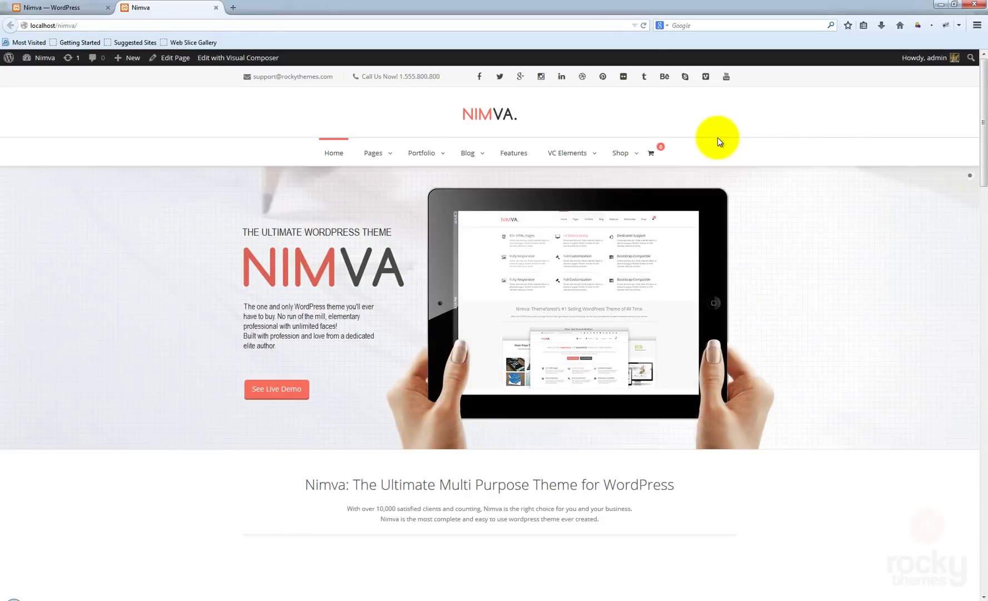
click(719, 140)
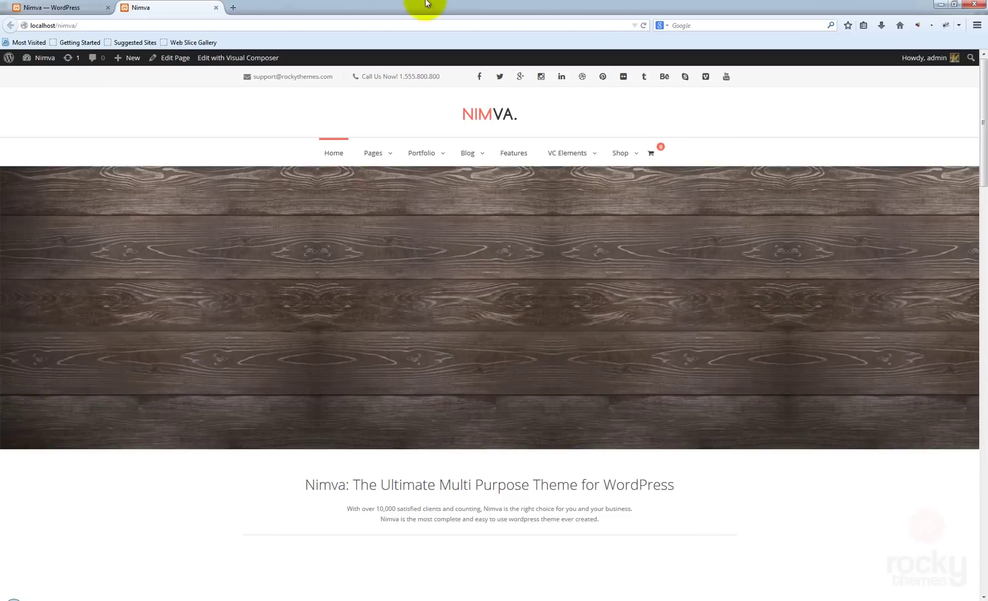
click(65, 8)
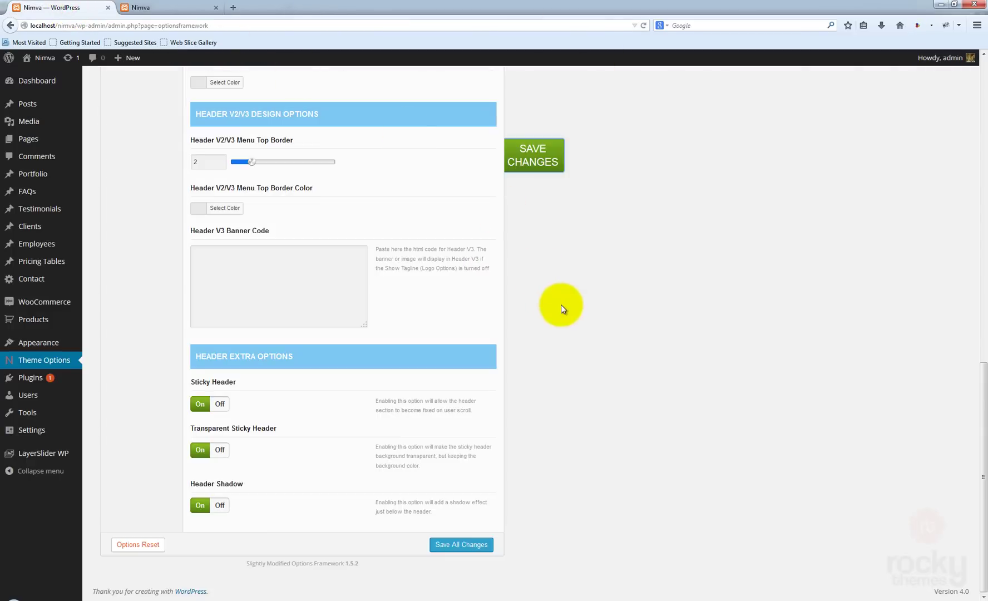
Step: Set the V2/V3 menu top border colour to soft red #dd7575, save, and reload the site
click(199, 209)
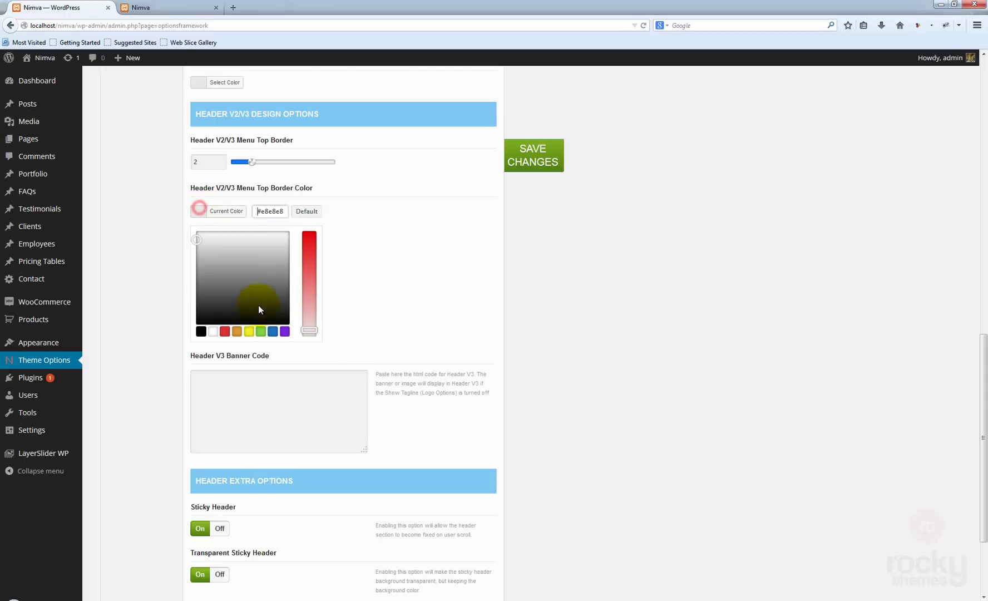
click(224, 332)
drag(309, 243, 309, 282)
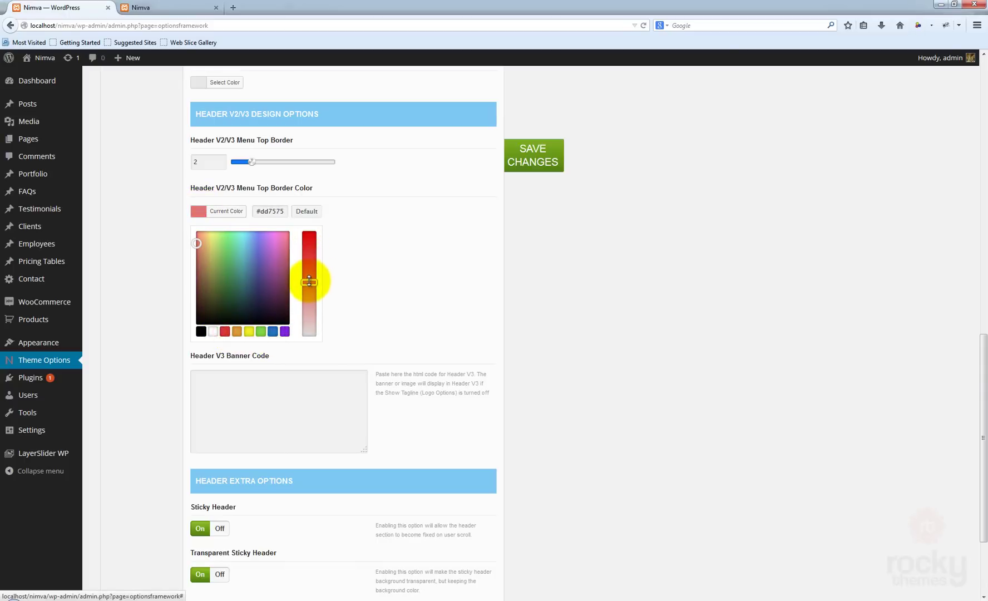
click(525, 162)
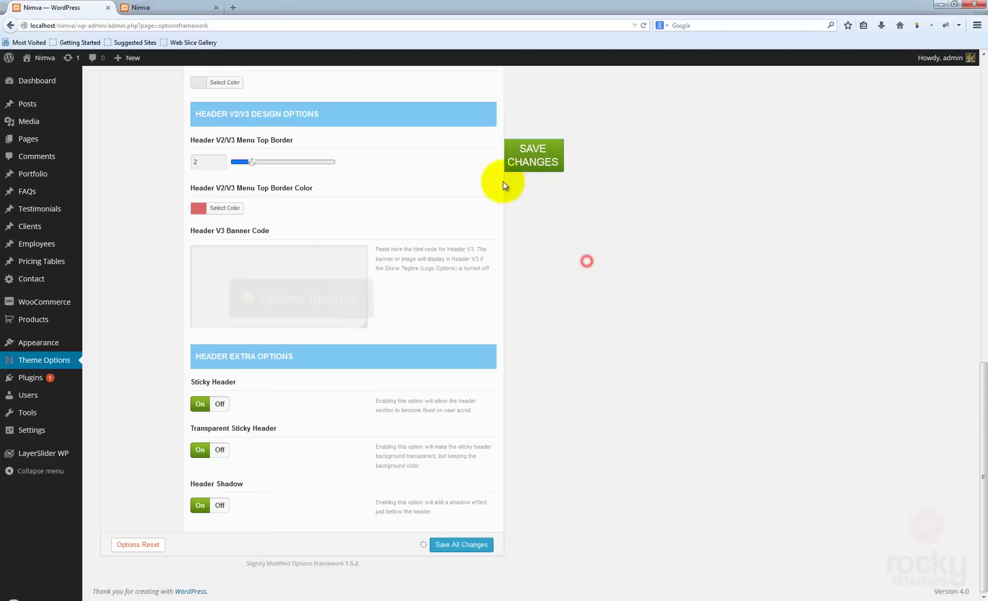
click(156, 7)
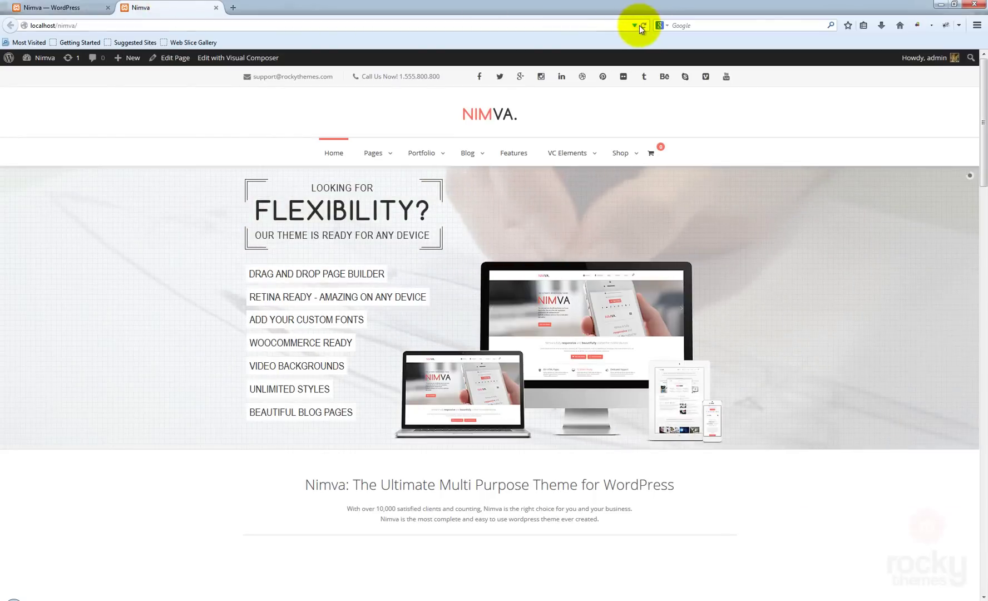
click(644, 26)
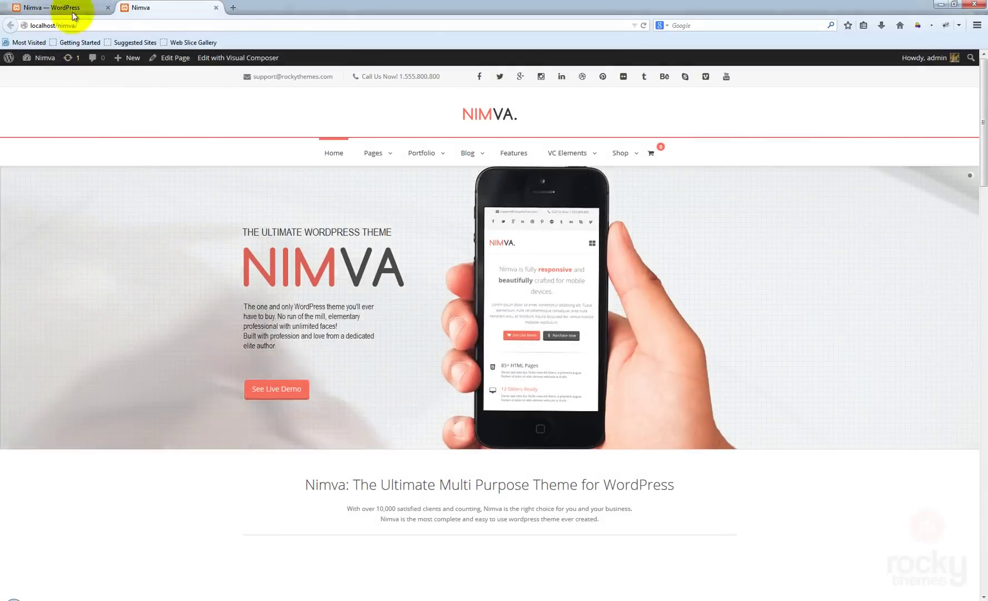
Step: Choose the third header layout, logo on the left with the menu underneath, then view the front page
click(61, 7)
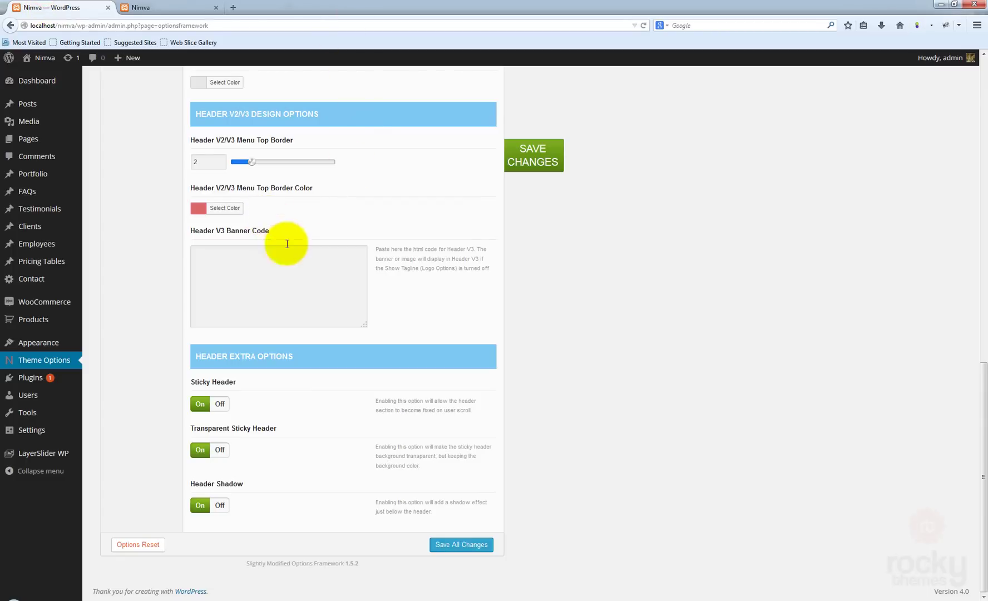
scroll(570, 276, up, 2)
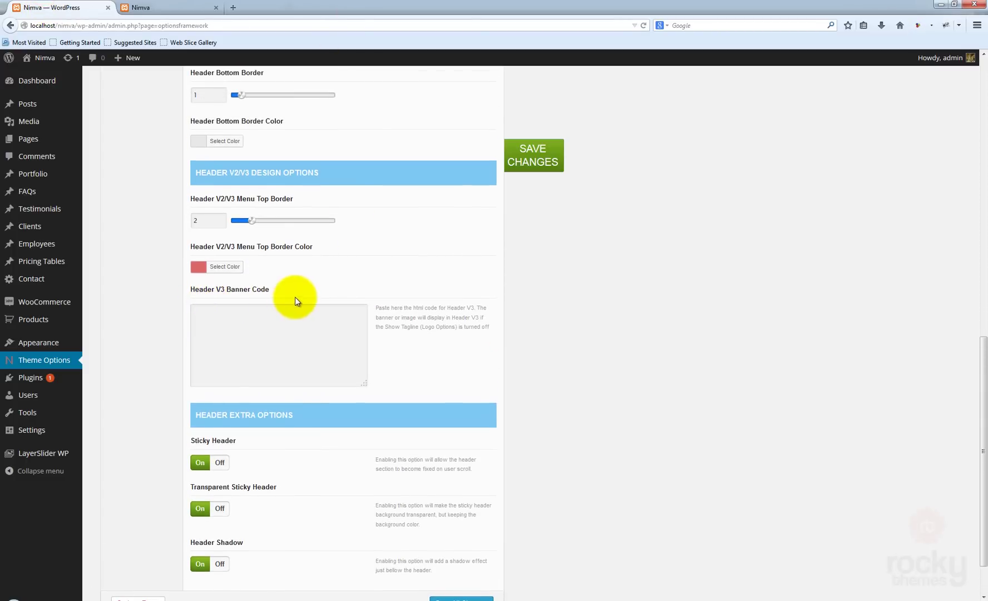
click(292, 317)
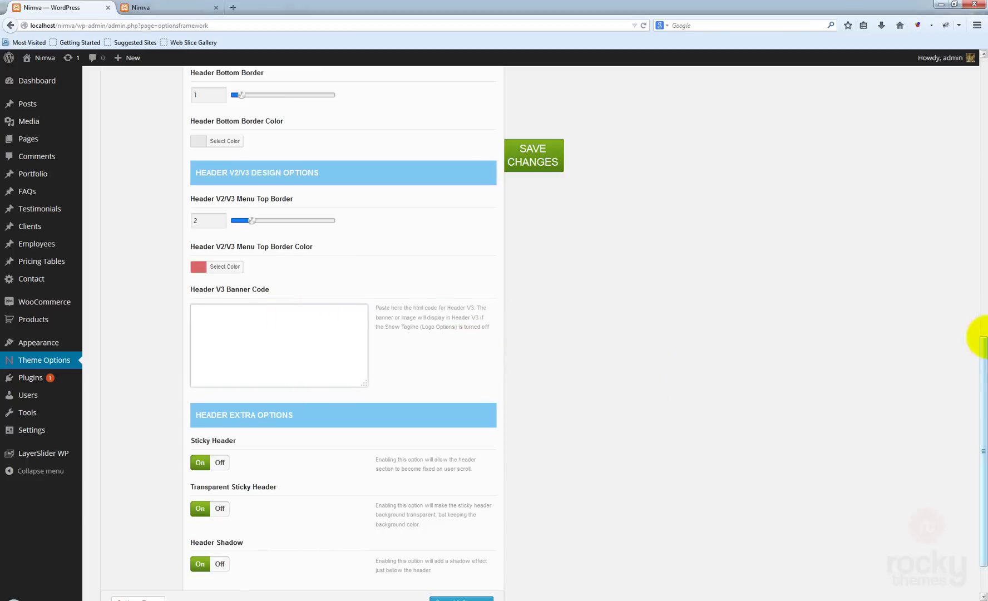
drag(982, 354, 981, 110)
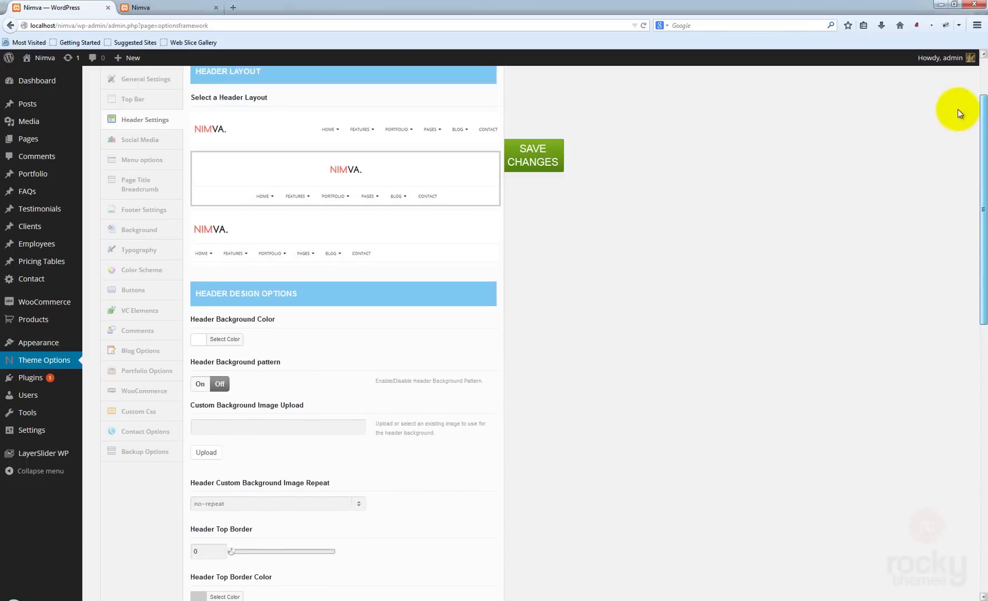
click(377, 239)
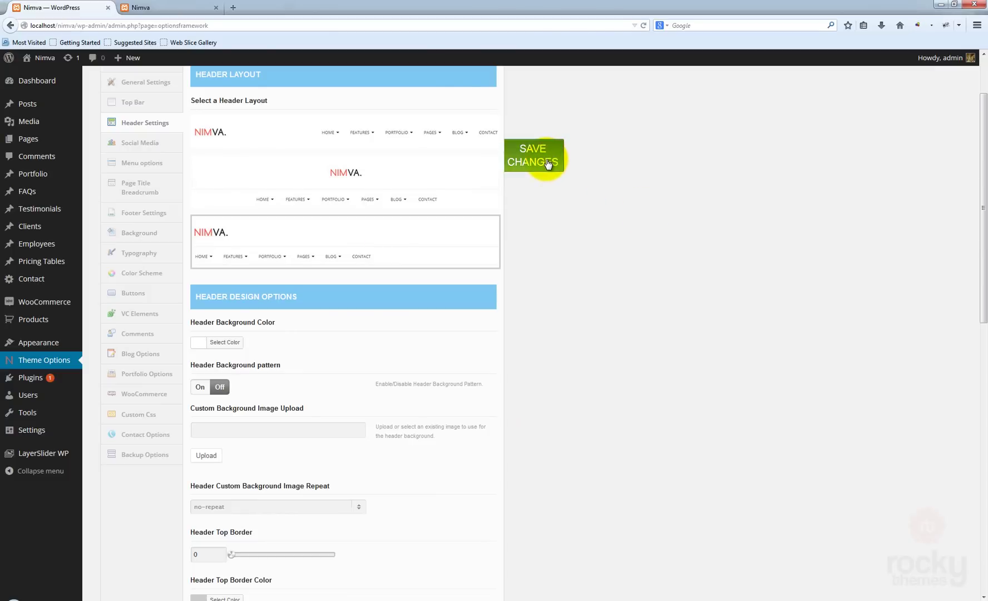
scroll(596, 328, down, 8)
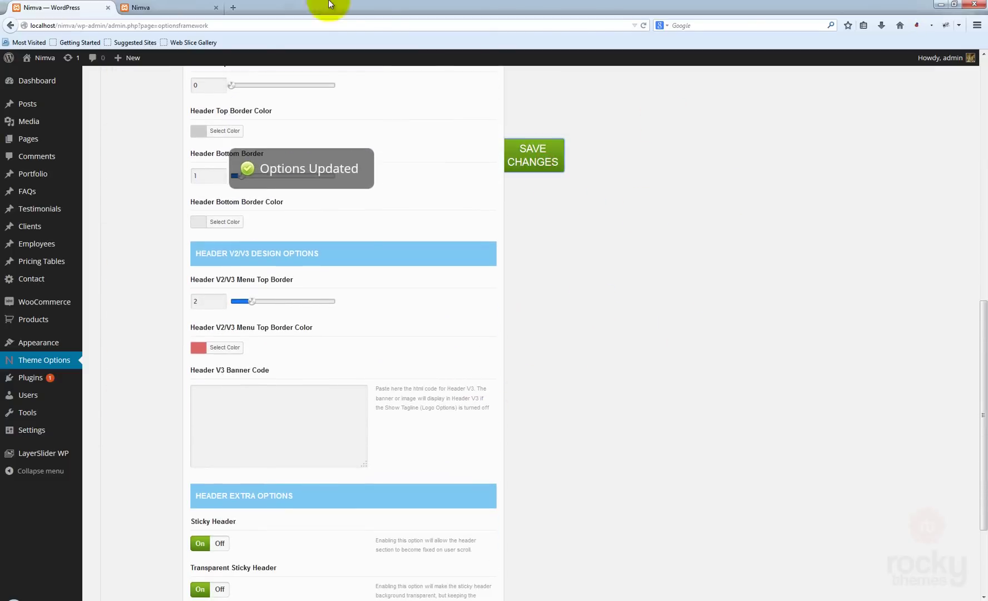
click(176, 7)
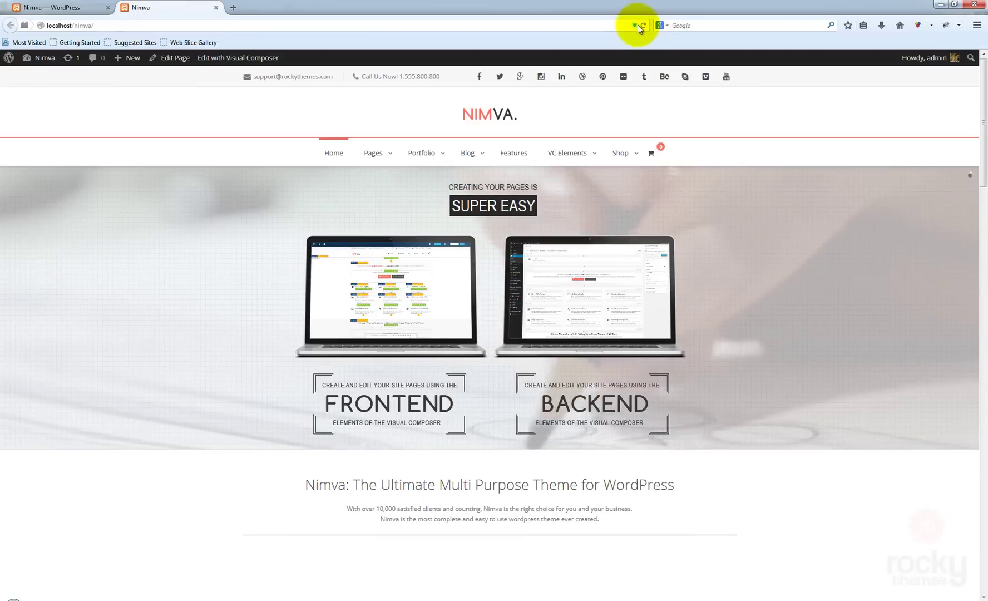
Step: Reload the front page so the header shows the logo left with the menu beneath
click(644, 25)
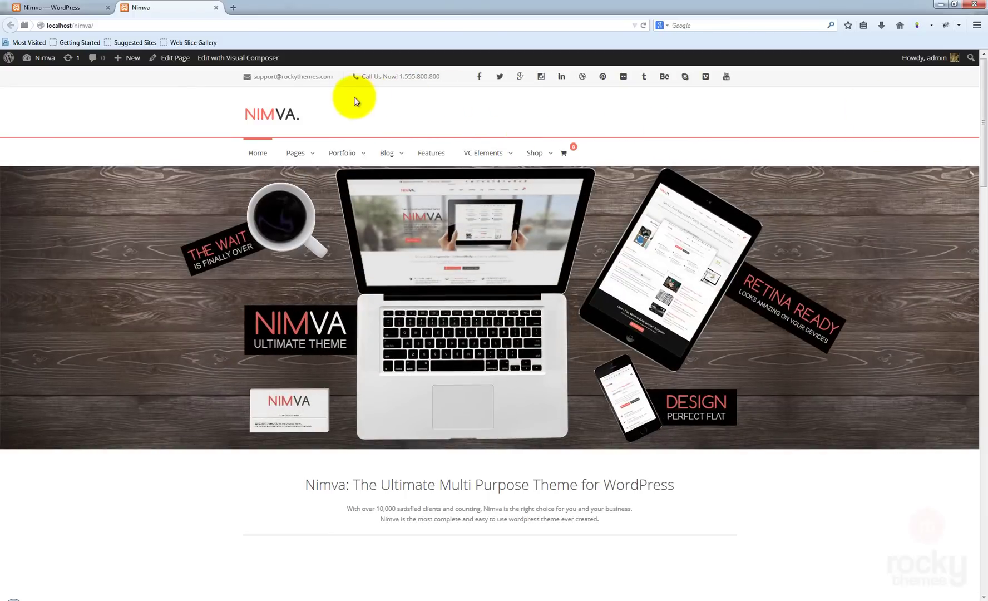
Step: Enter <img src=""> into the Header V3 Banner Code field in Theme Options
click(81, 11)
click(252, 416)
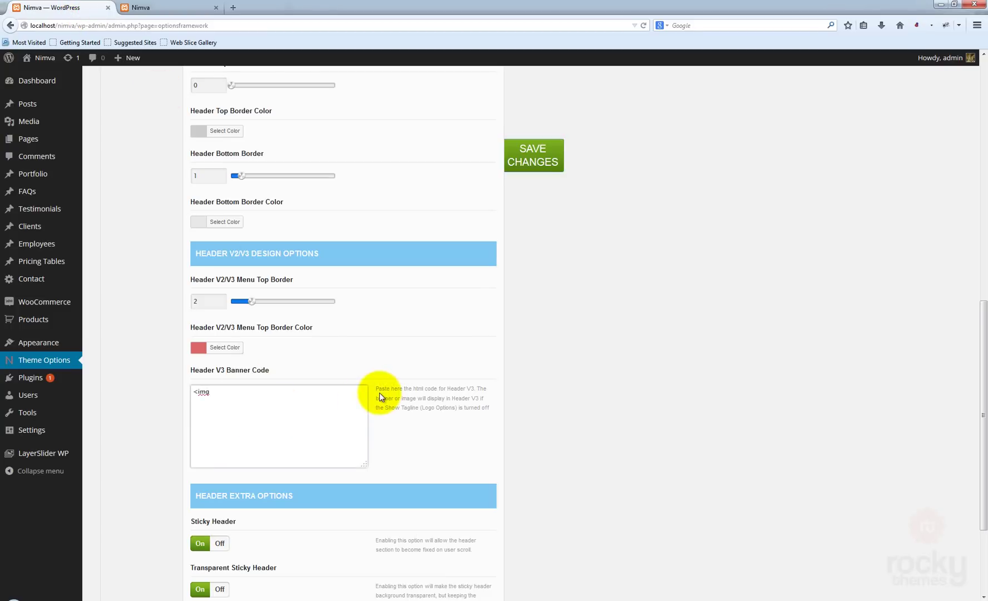
text(<img src="">)
key(Left)
key(Left)
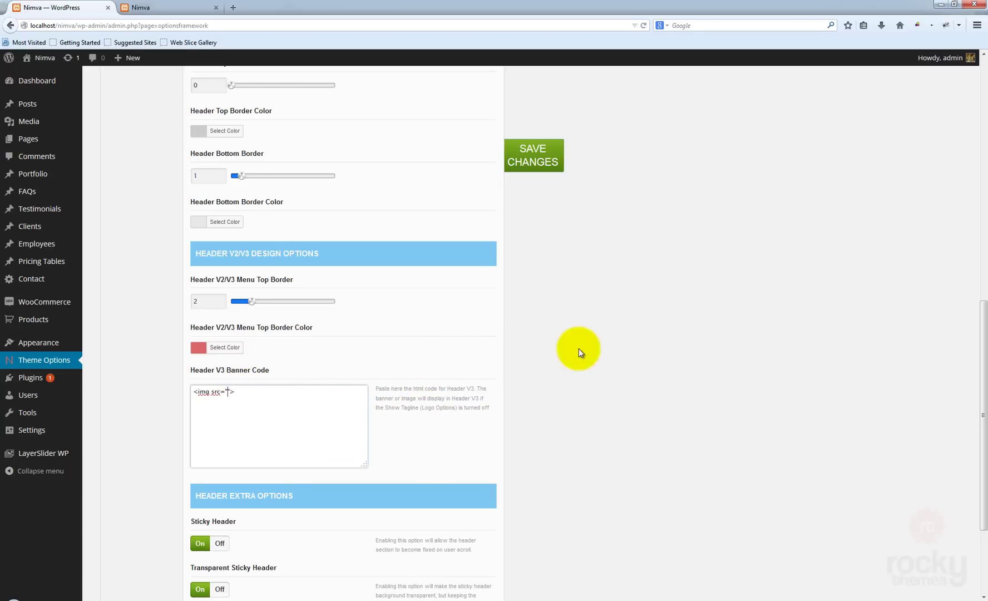
click(579, 350)
scroll(577, 351, down, 3)
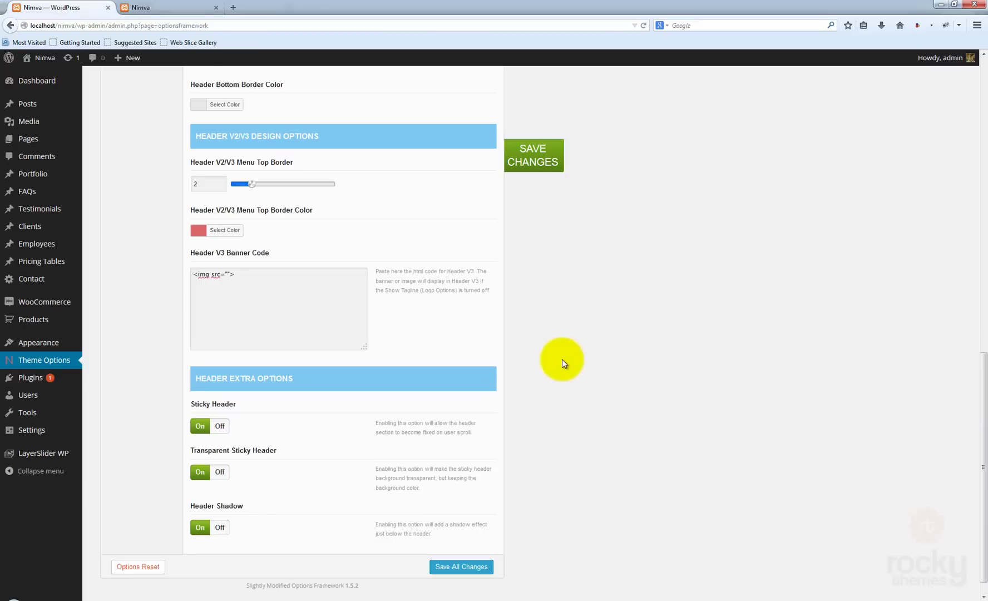
Step: Switch Sticky Header off in the header extra options and begin saving
click(162, 11)
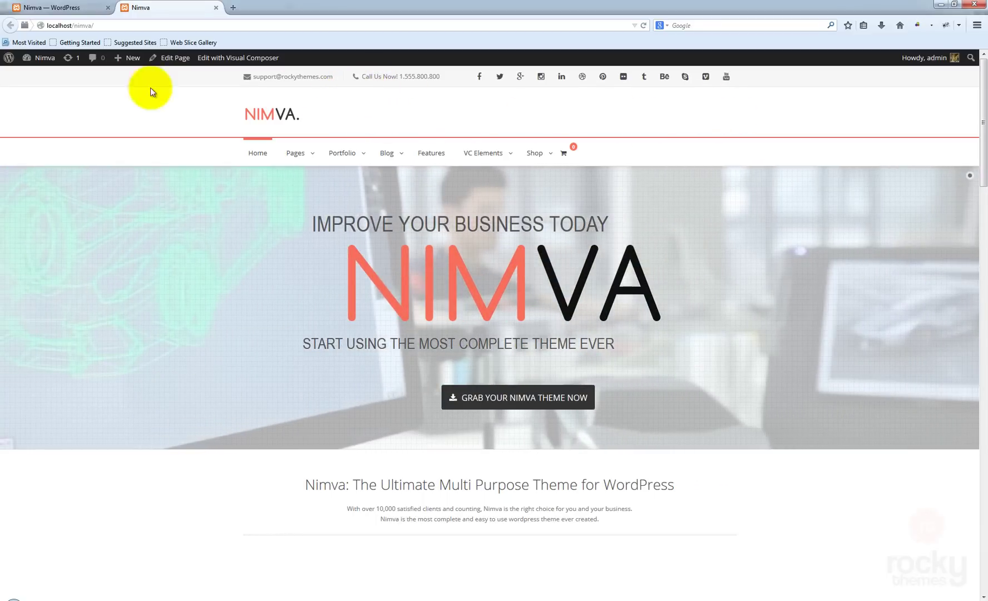
click(46, 10)
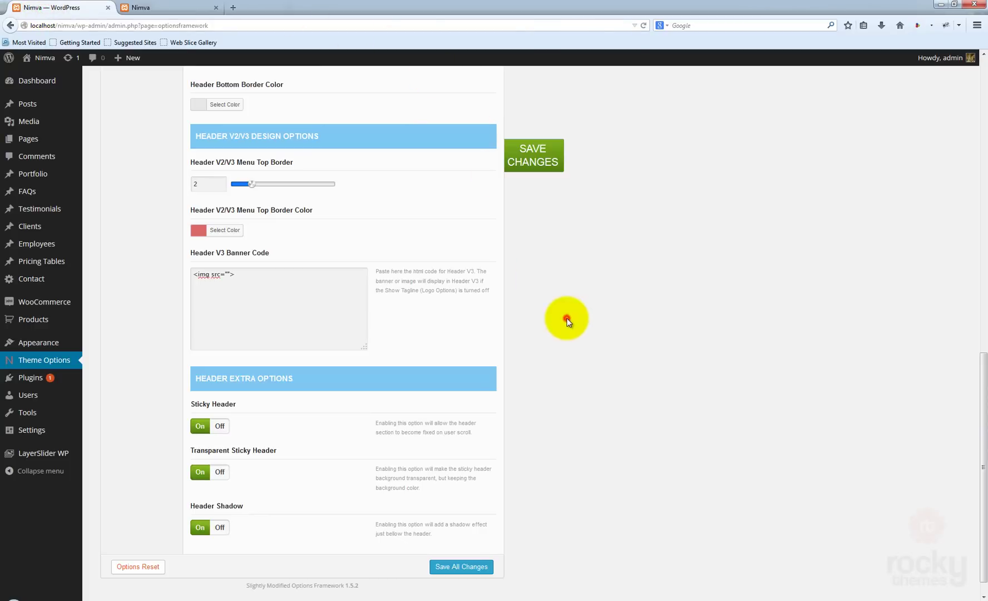
scroll(566, 322, down, 1)
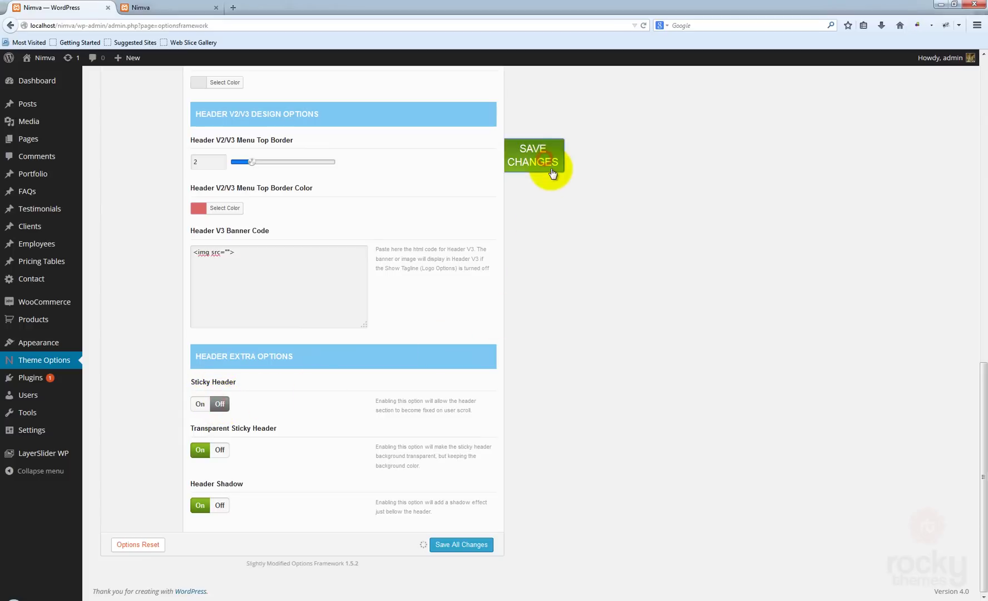
Step: Reload the front page and scroll to confirm the header no longer stays fixed
click(170, 7)
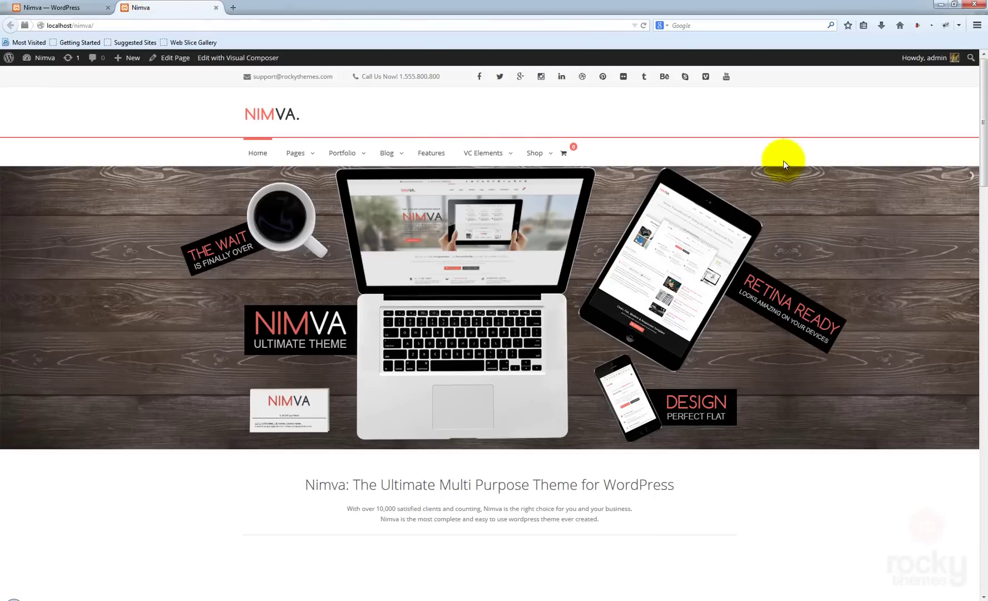
scroll(784, 161, down, 8)
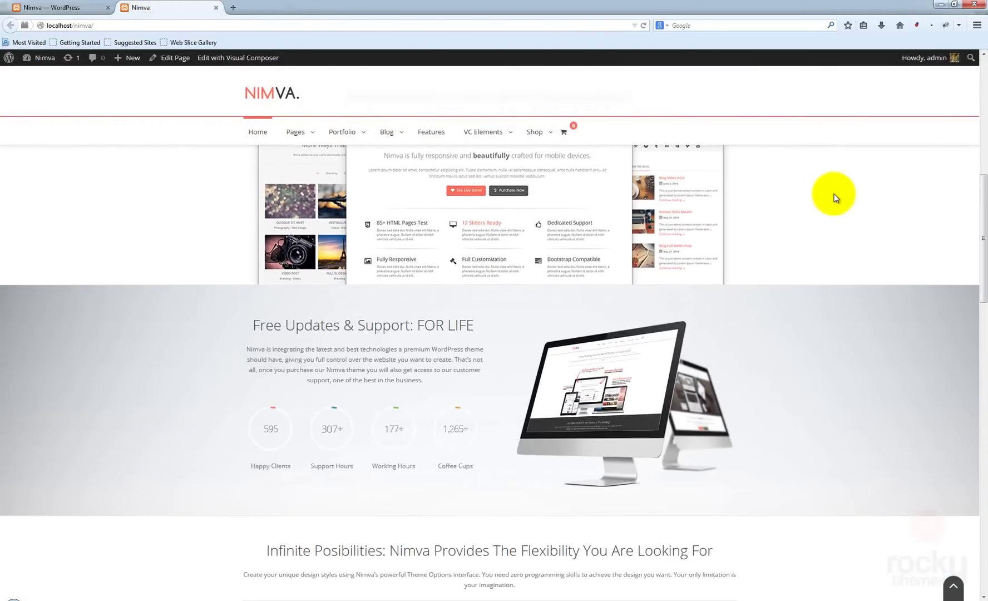
scroll(834, 197, up, 8)
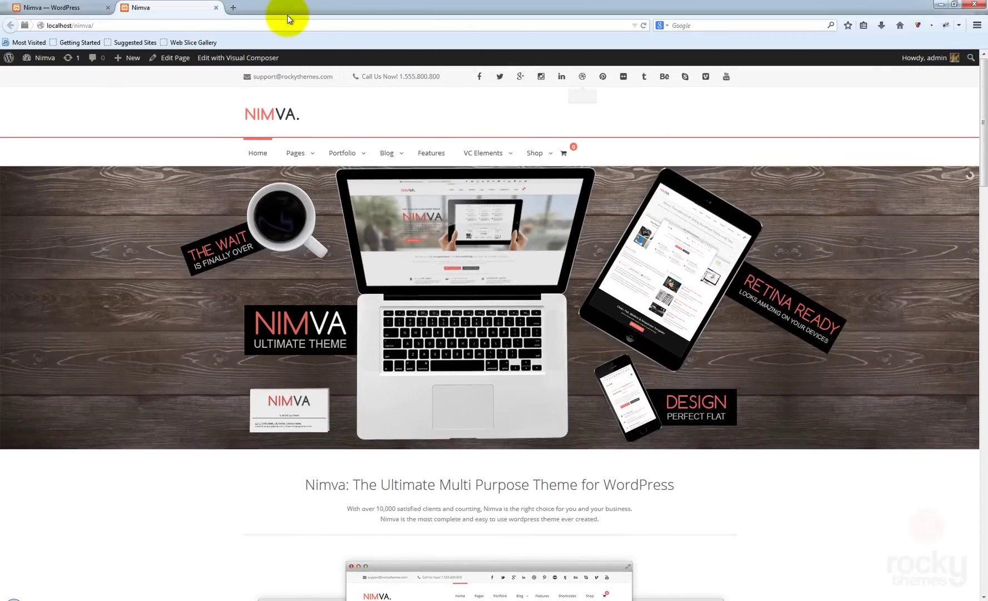
click(644, 26)
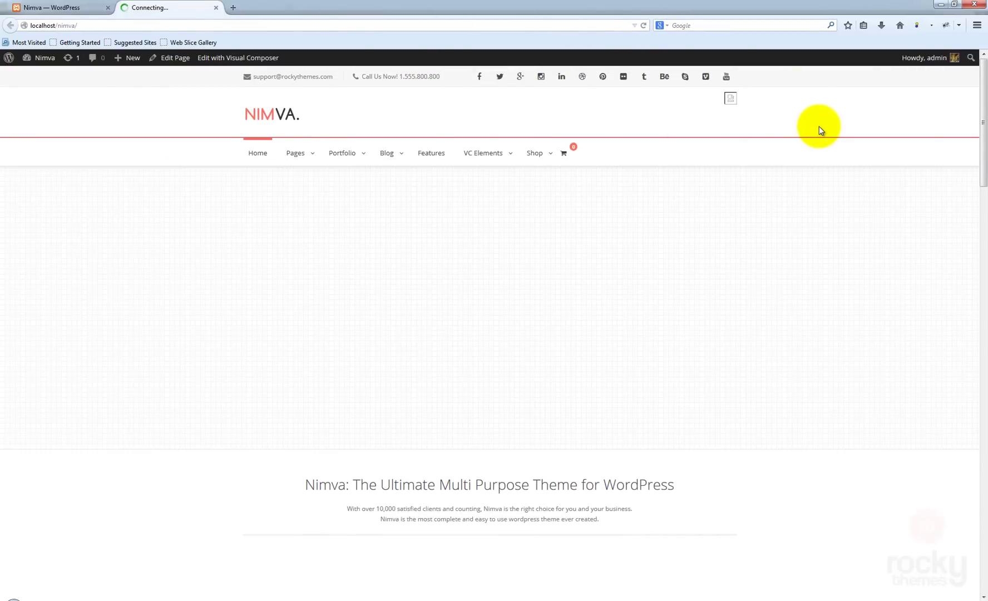
scroll(820, 126, down, 5)
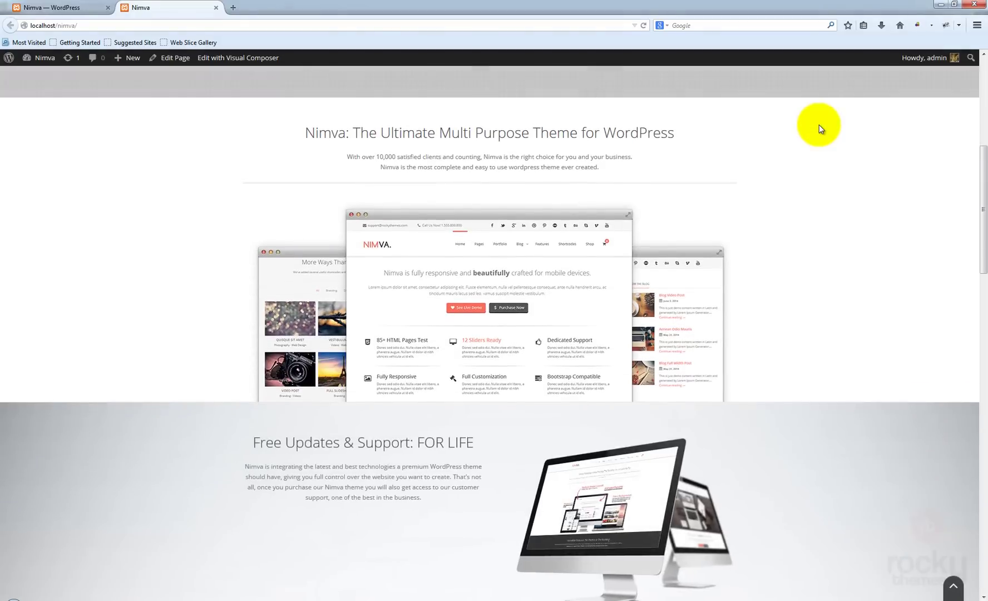
scroll(819, 124, up, 5)
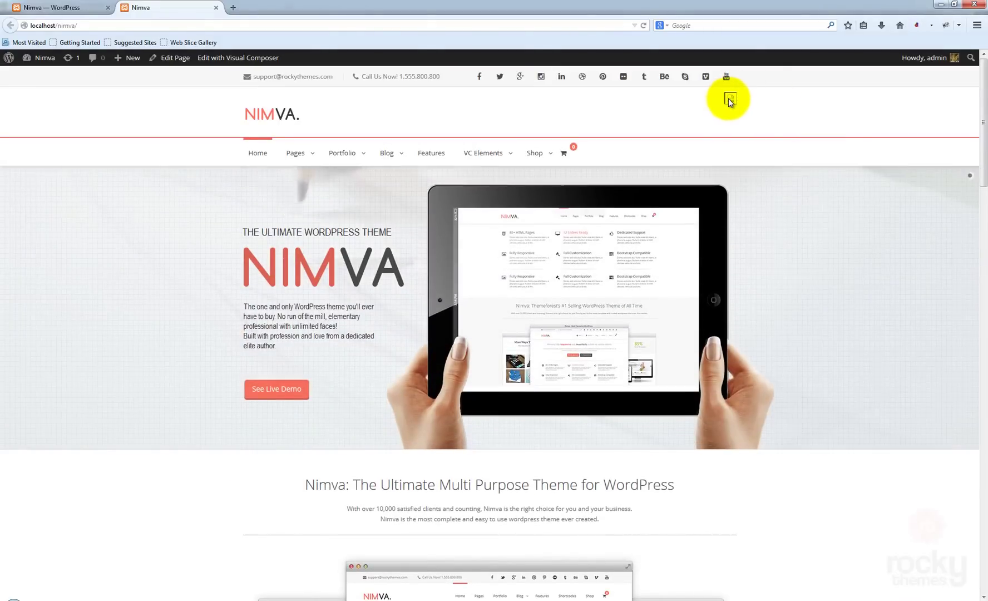
Step: Select the banner code text and save the options with Sticky Header off and Header Shadow on
click(94, 8)
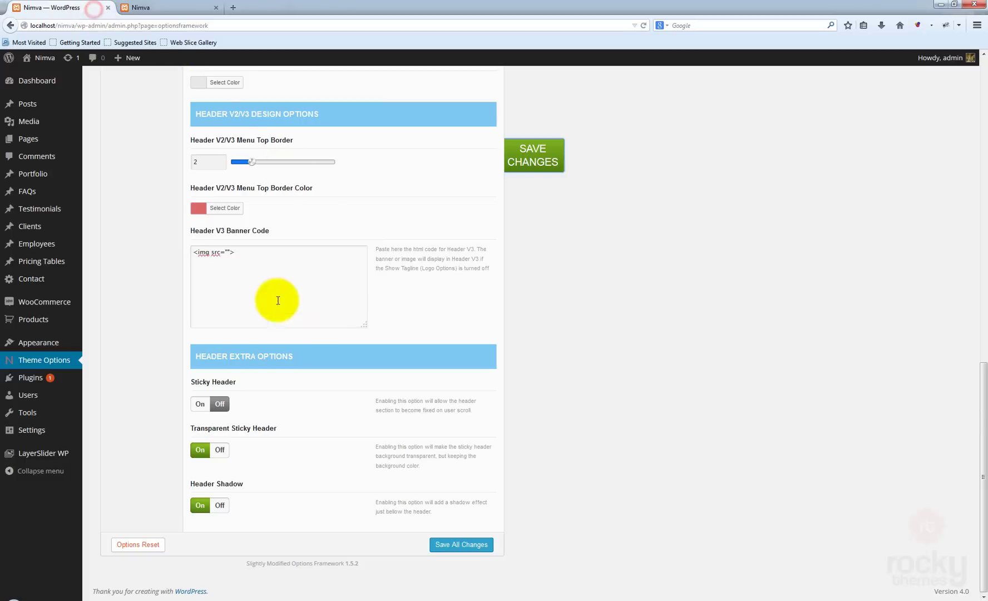
drag(253, 249, 202, 246)
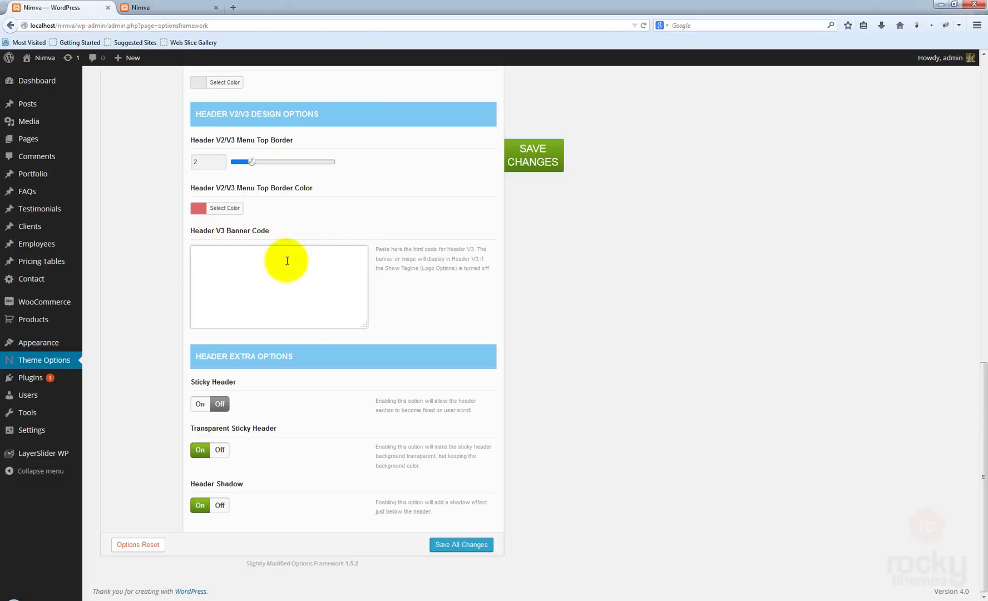
click(533, 165)
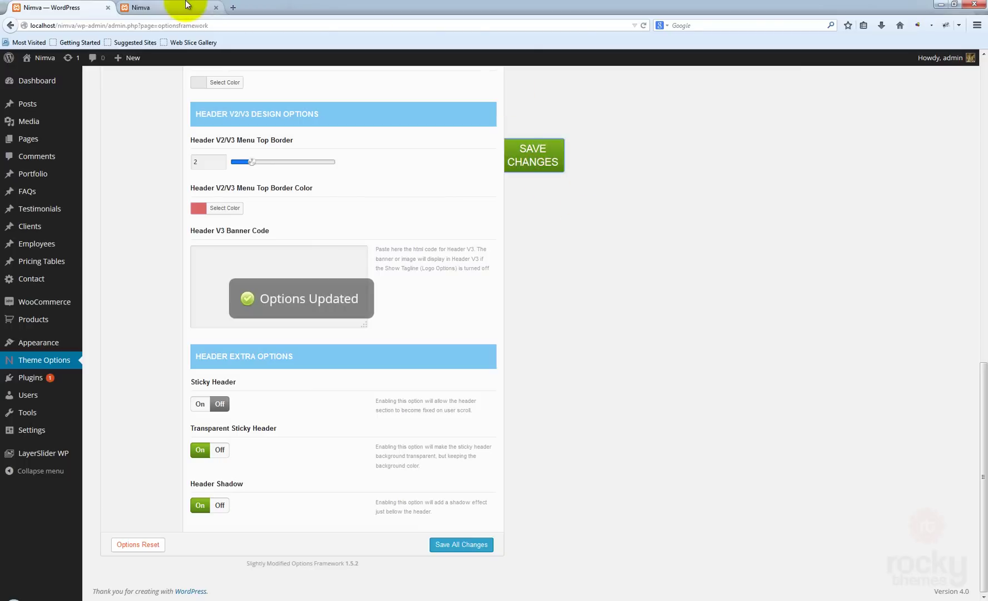
Step: Reload the front page and scroll up and down to check the header scrolls away
click(165, 7)
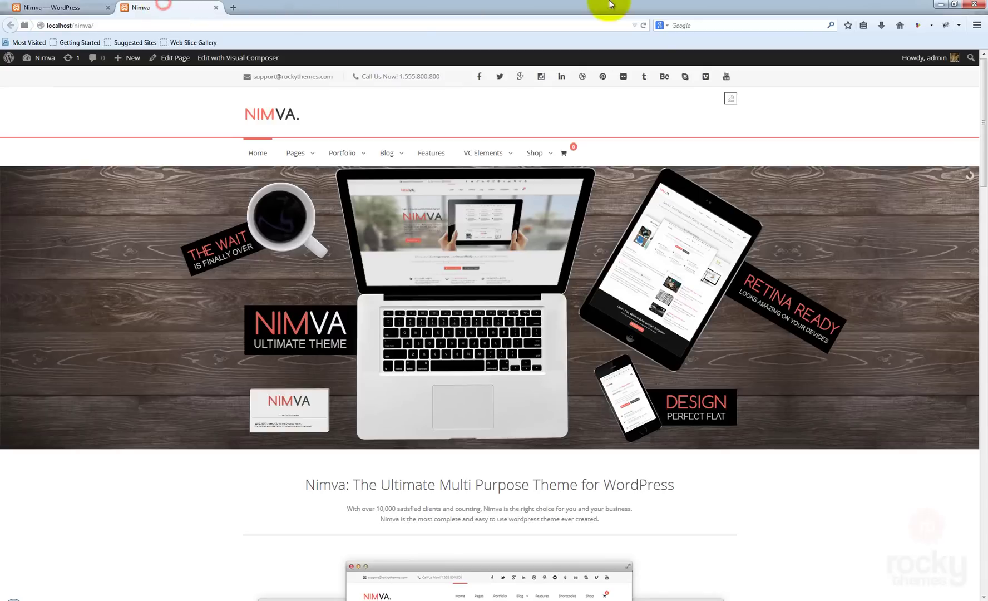
click(646, 25)
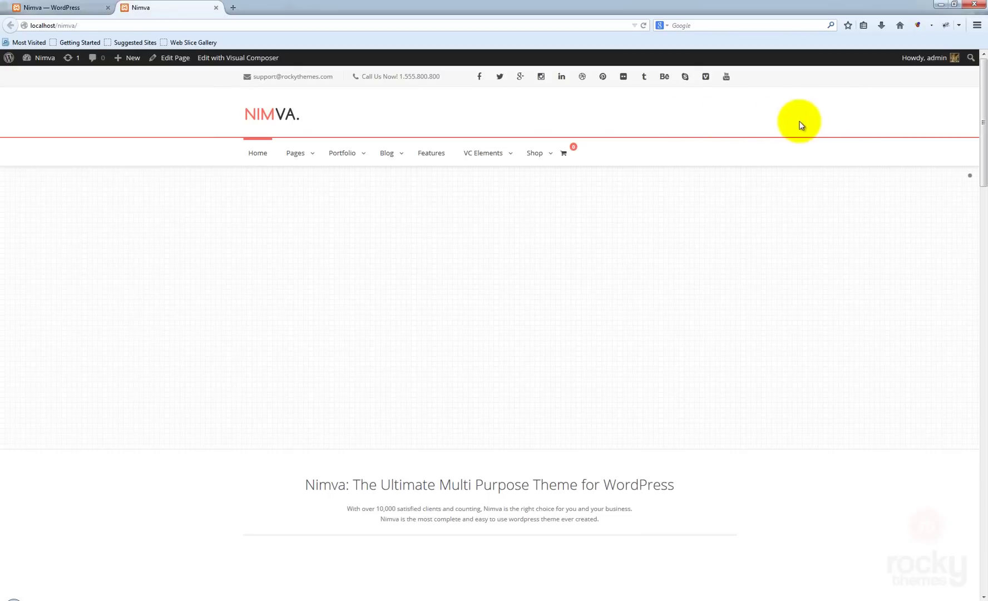
scroll(815, 127, down, 5)
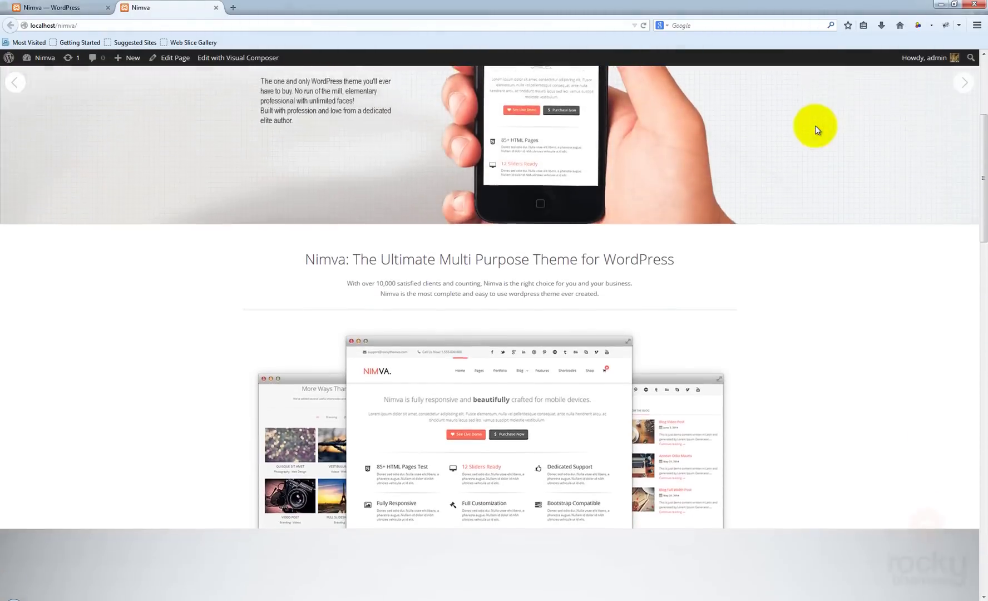
scroll(815, 127, up, 5)
scroll(815, 128, down, 2)
scroll(815, 130, up, 3)
scroll(815, 130, down, 5)
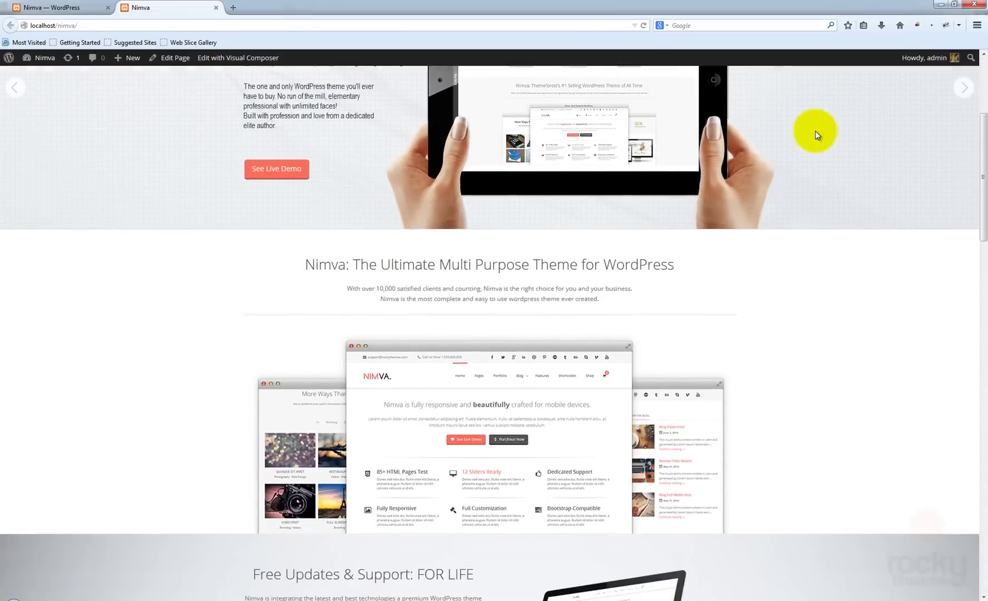
scroll(815, 133, up, 5)
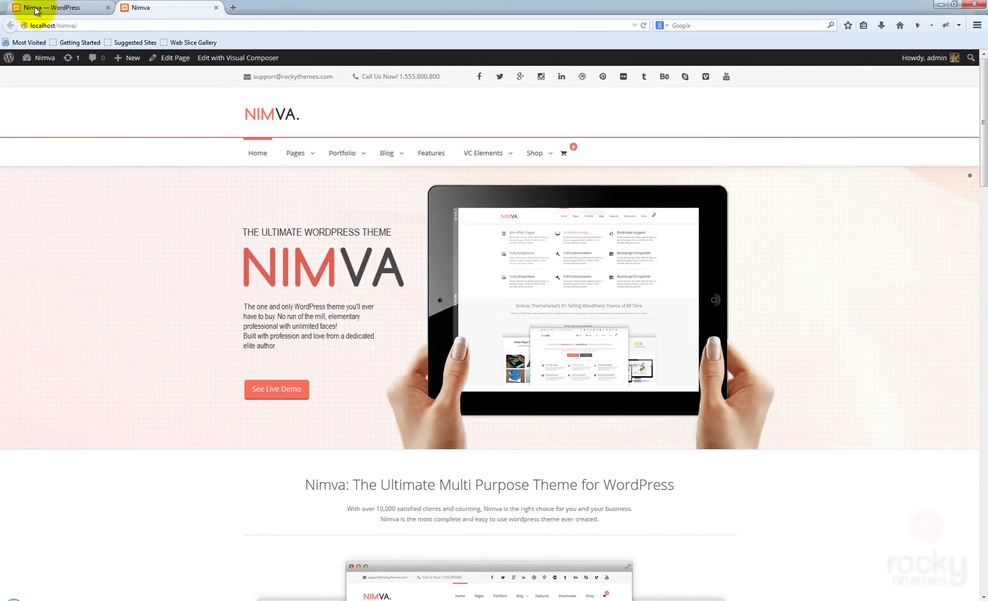
click(38, 9)
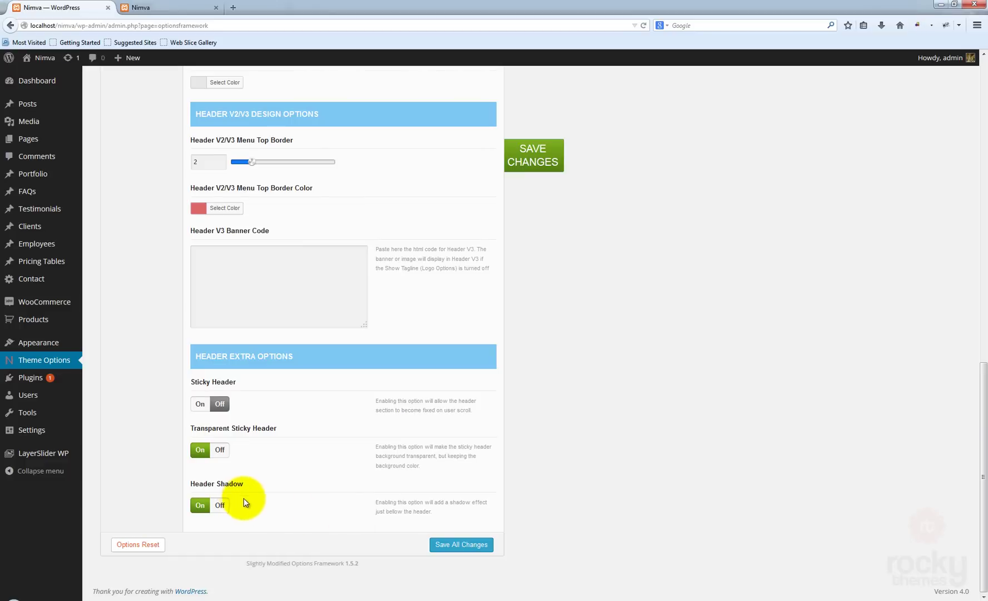
Step: Save all header changes with Sticky and Transparent Sticky Header on and Header Shadow off
click(159, 6)
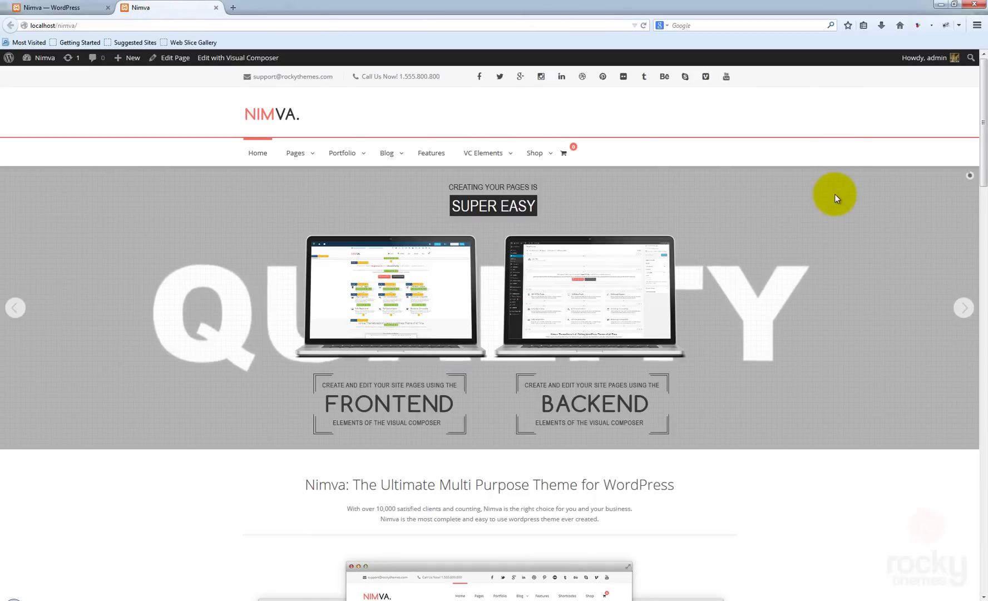
scroll(835, 195, down, 5)
scroll(834, 200, up, 4)
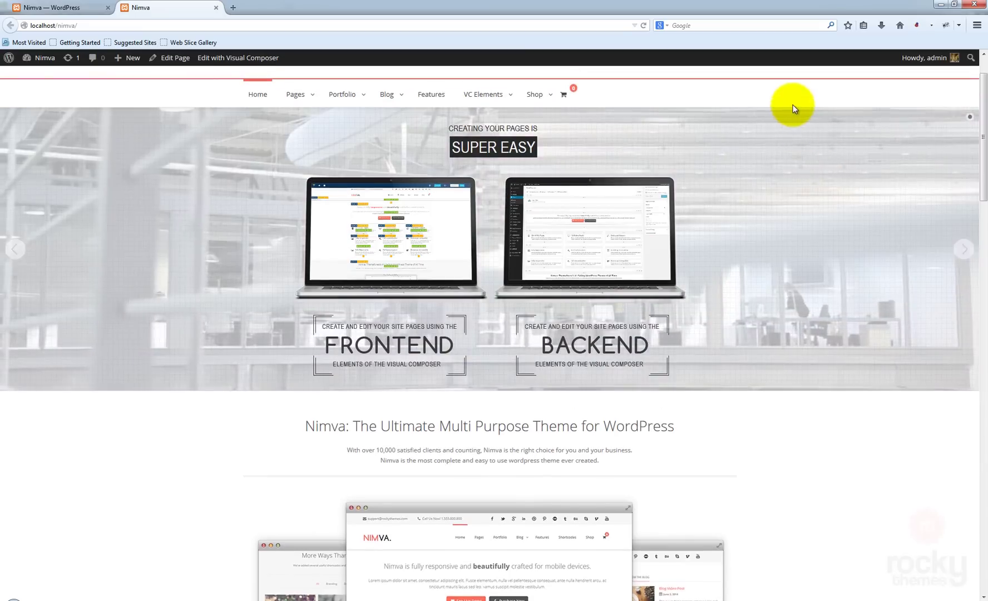
click(50, 7)
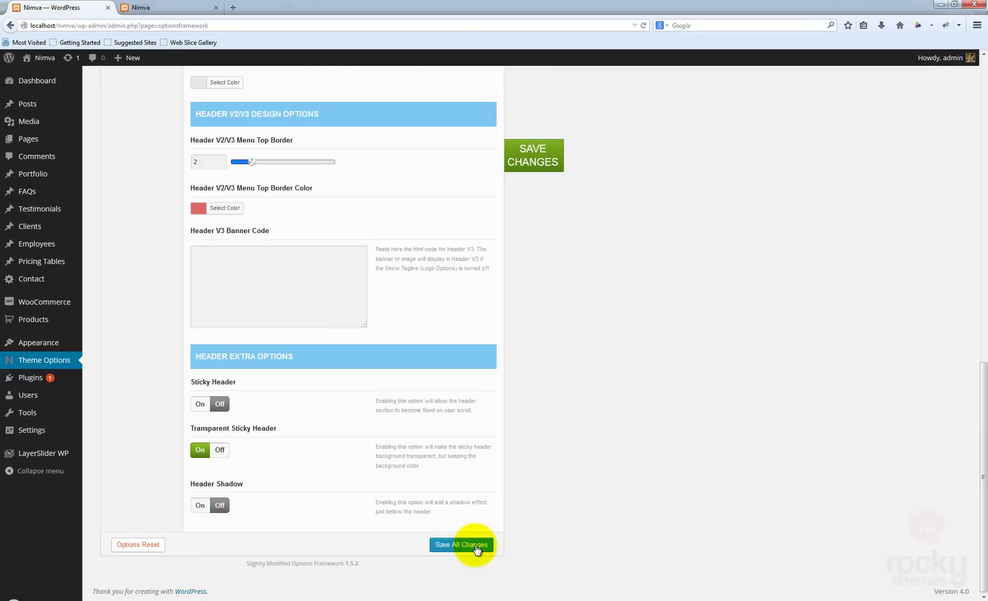
click(615, 471)
scroll(414, 203, up, 7)
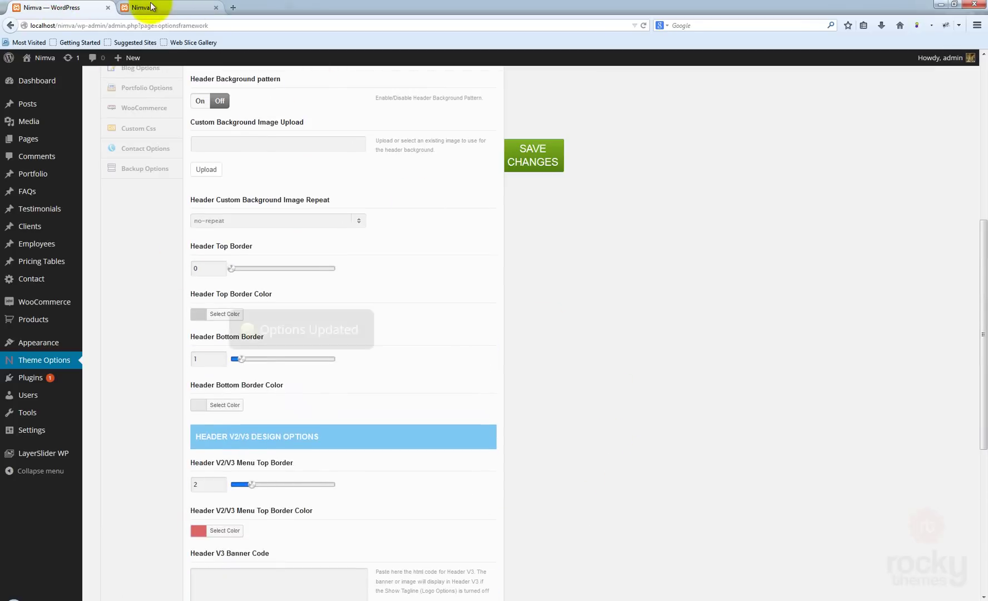
Step: Reload the homepage and scroll to preview the transparent sticky header
click(154, 7)
click(47, 7)
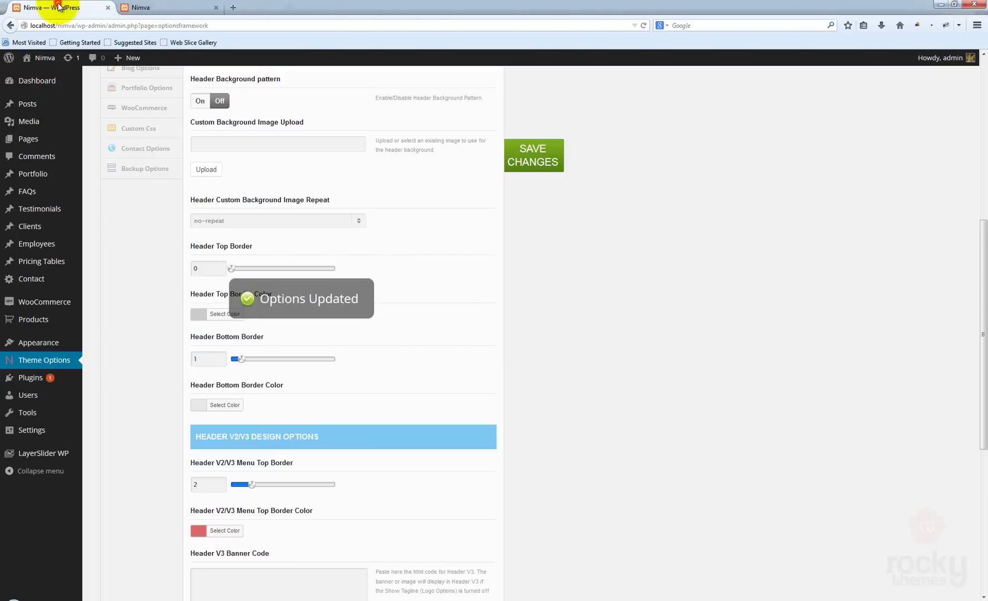
click(146, 5)
click(643, 25)
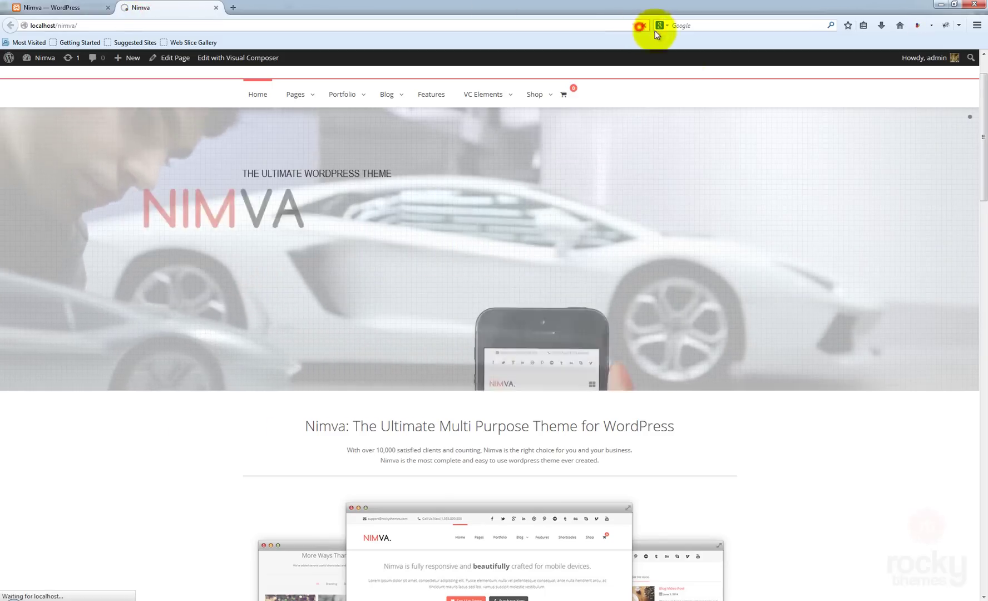
key(F5)
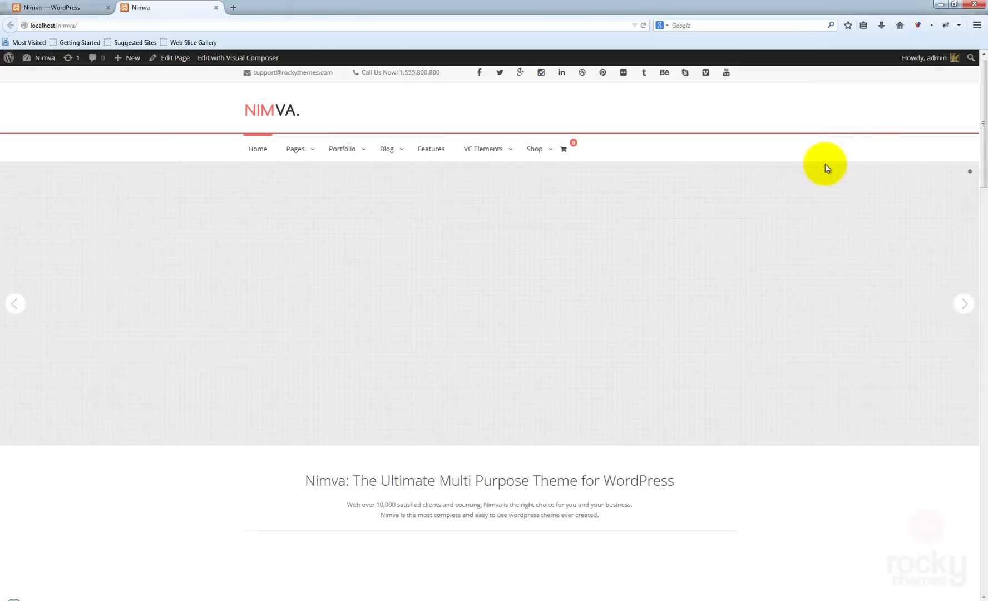
scroll(851, 175, down, 3)
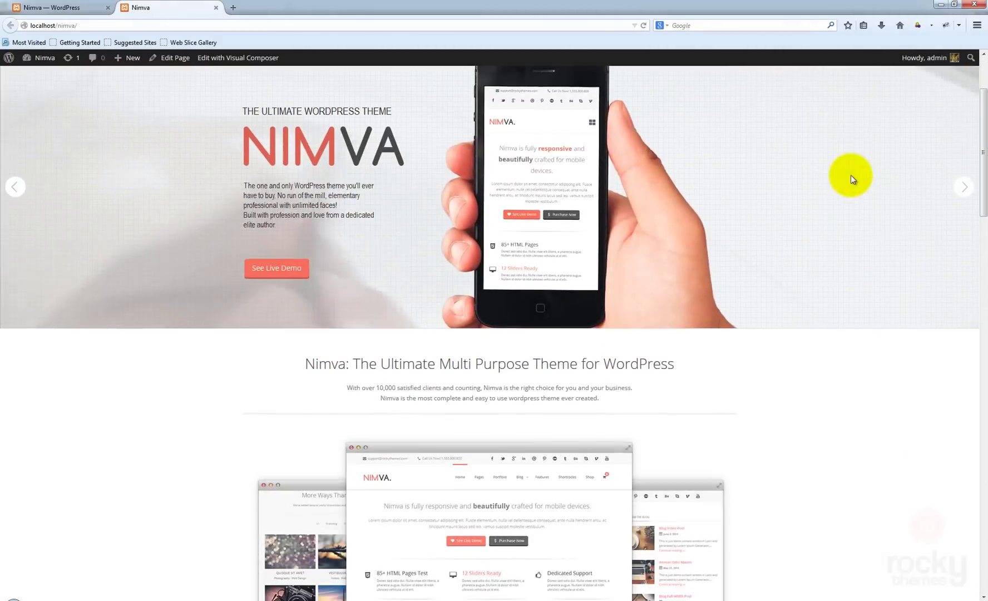
scroll(851, 175, up, 3)
click(84, 10)
scroll(466, 421, down, 5)
scroll(465, 419, down, 2)
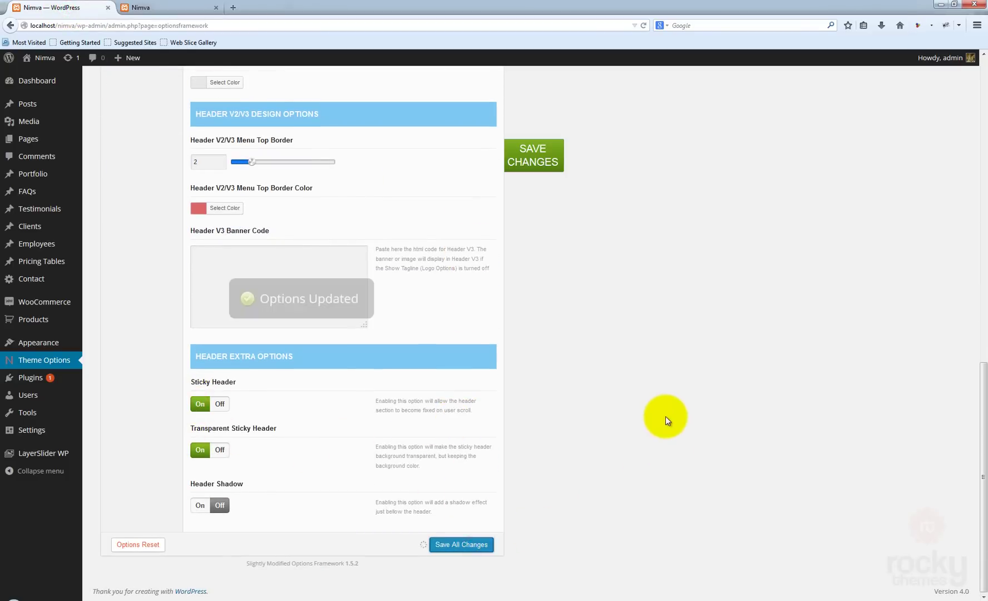
Step: Reload the Nimva homepage to show the saved sticky, transparent header
click(152, 10)
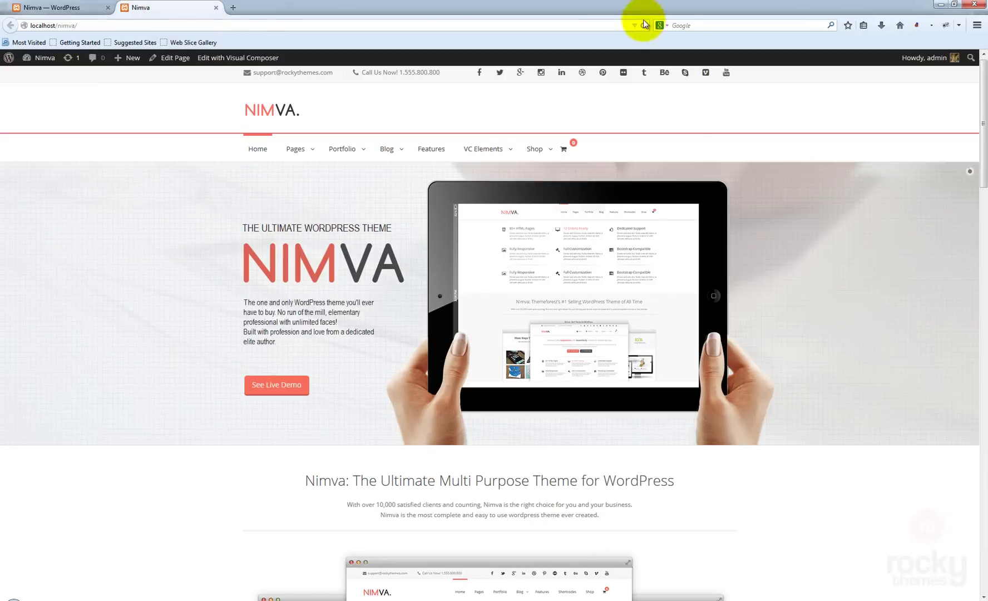
click(643, 25)
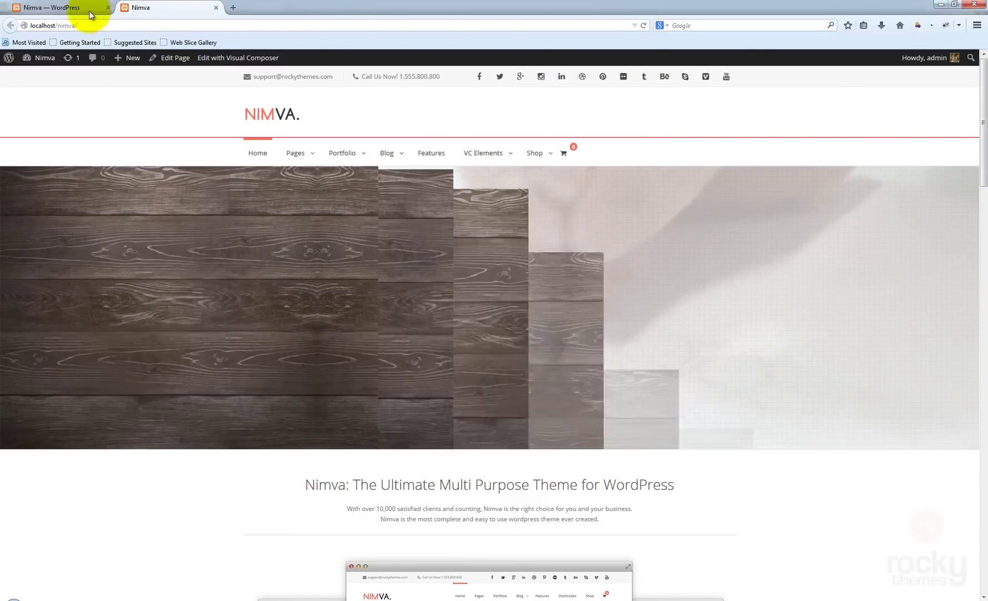
Step: Turn Header Shadow on with Transparent Sticky Header off, then scroll the reloaded homepage to preview it
click(59, 8)
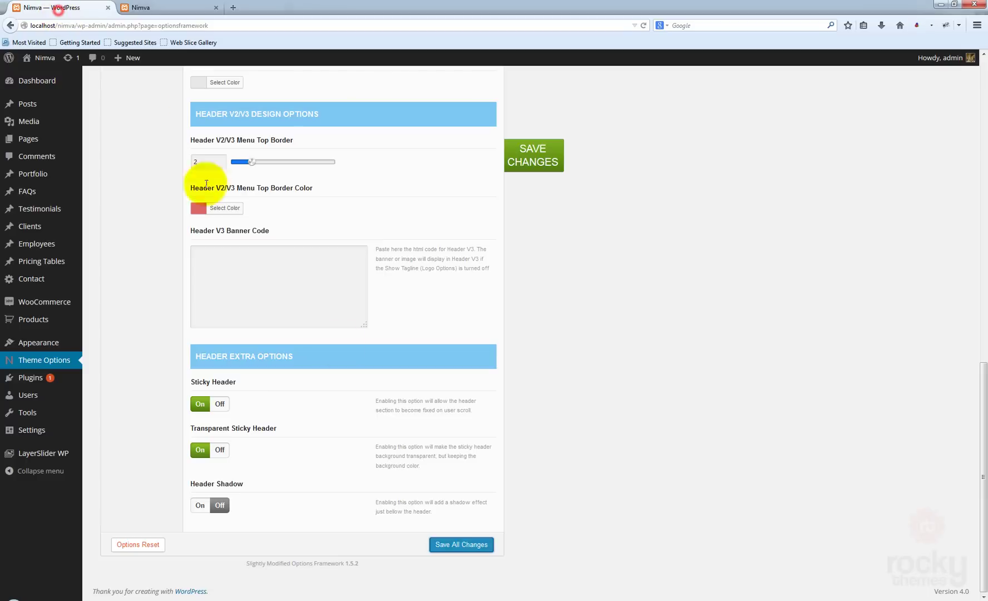
click(197, 505)
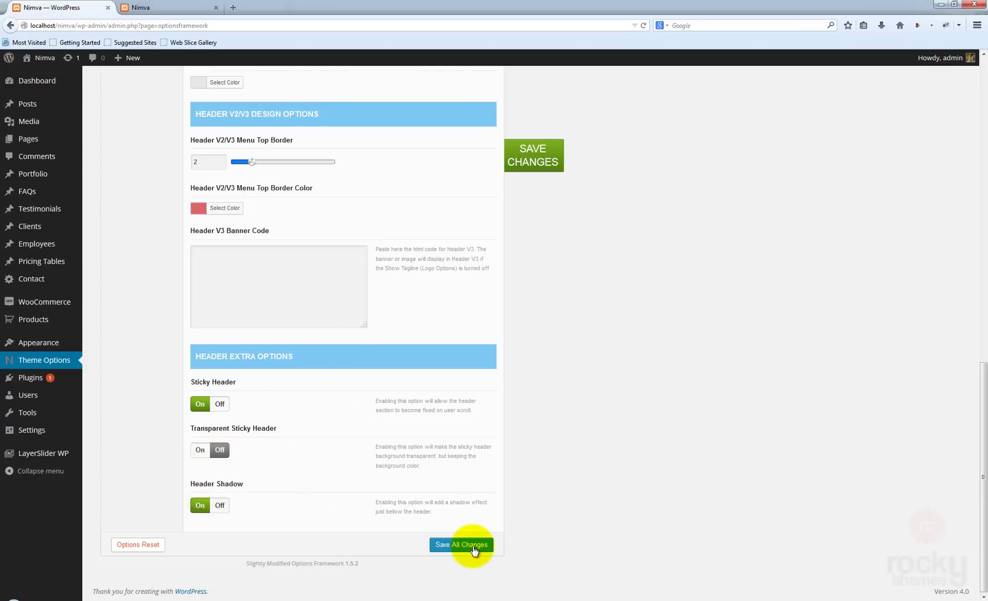
click(159, 8)
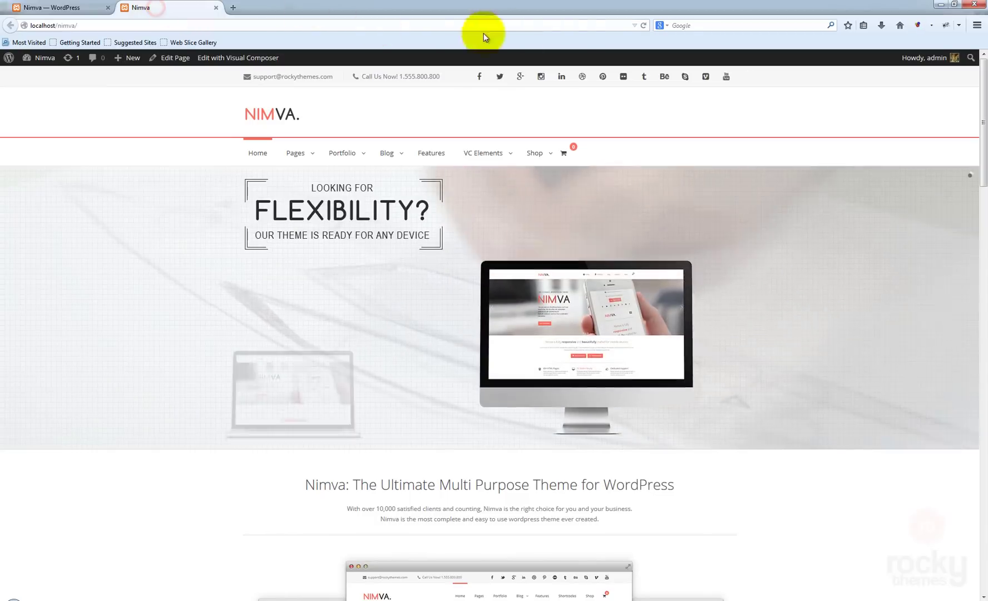
click(645, 26)
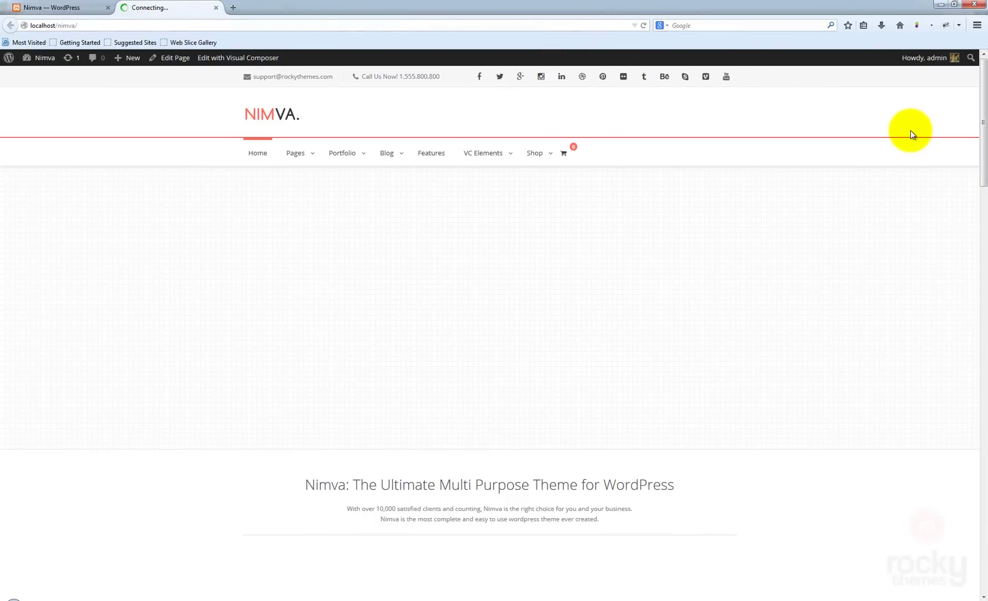
scroll(912, 136, down, 1)
scroll(904, 134, down, 2)
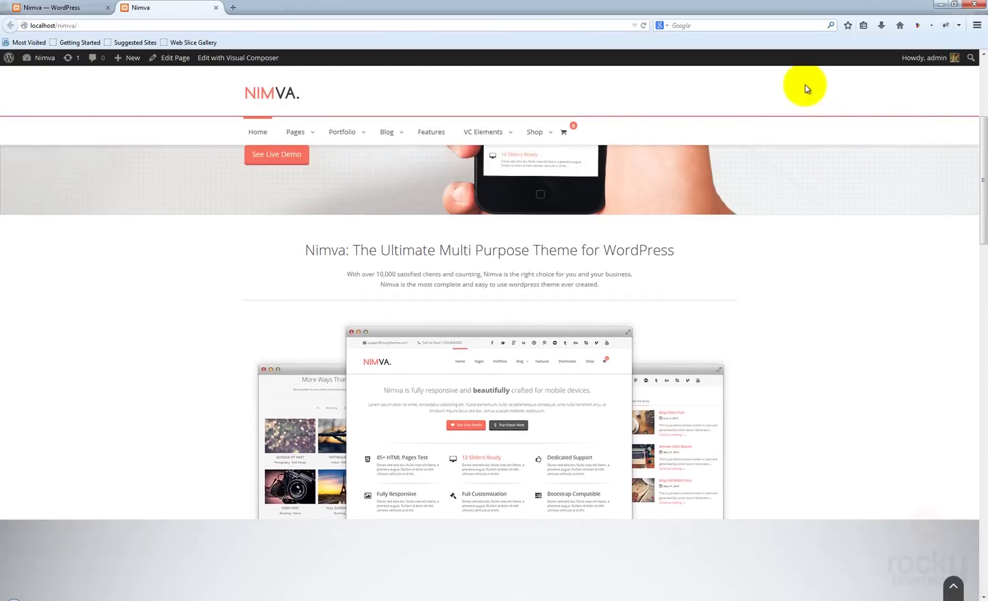
scroll(813, 138, down, 1)
scroll(818, 150, down, 2)
scroll(820, 159, up, 4)
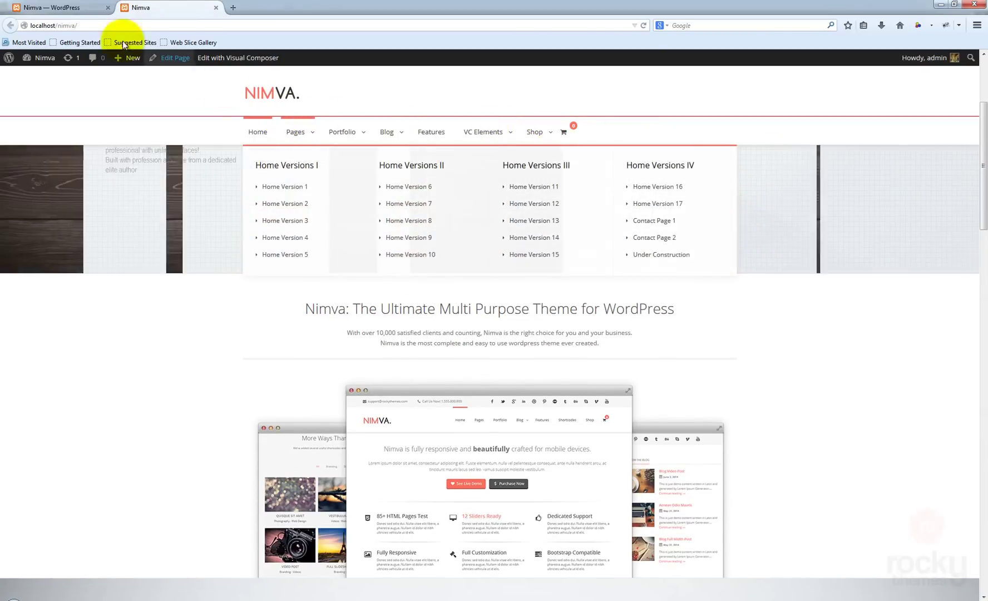
click(67, 8)
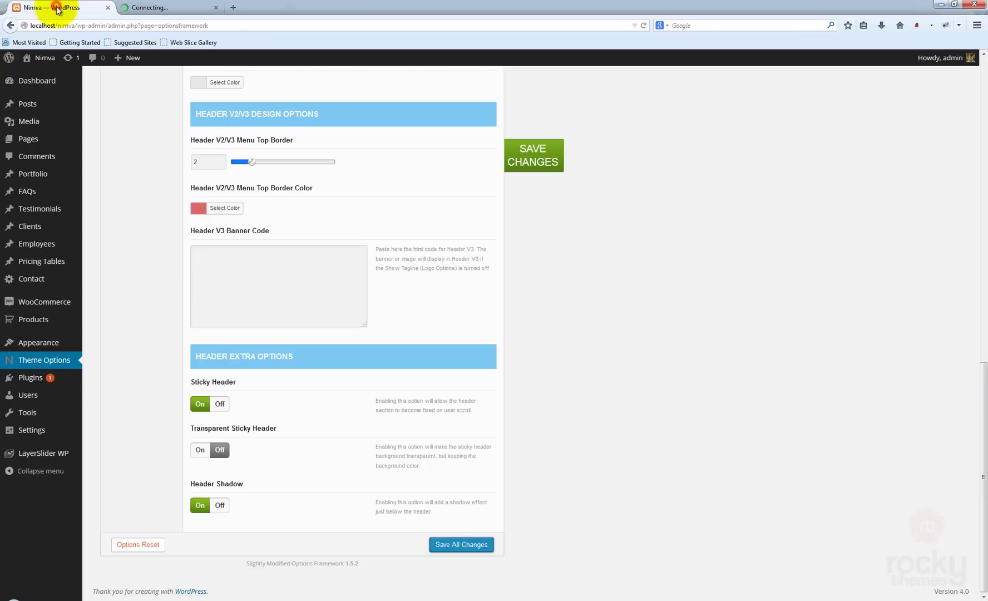
Step: Re-enable Transparent Sticky Header, then preview the homepage header with sticky, transparent and shadow all on
click(200, 448)
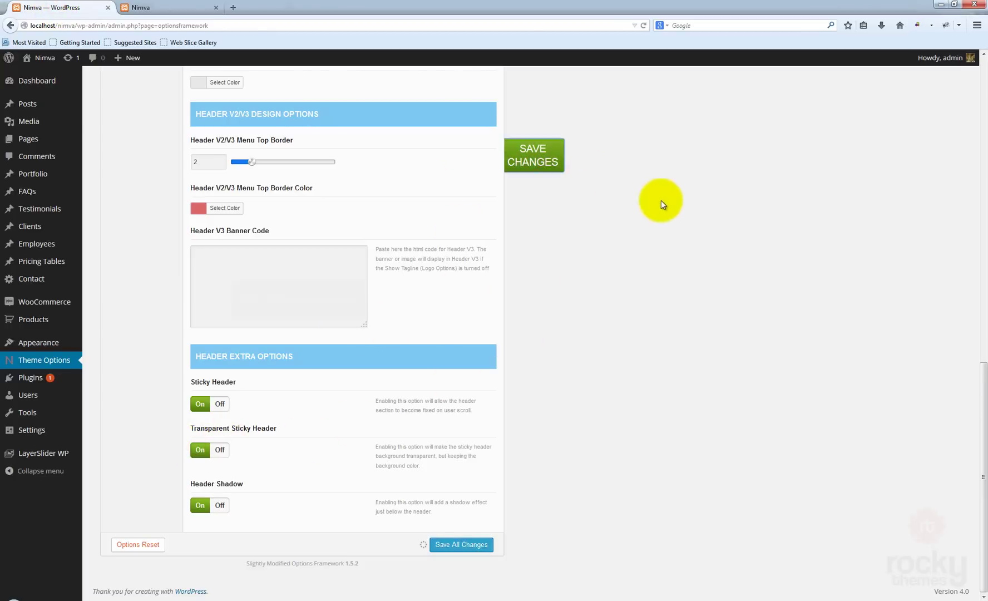
click(185, 11)
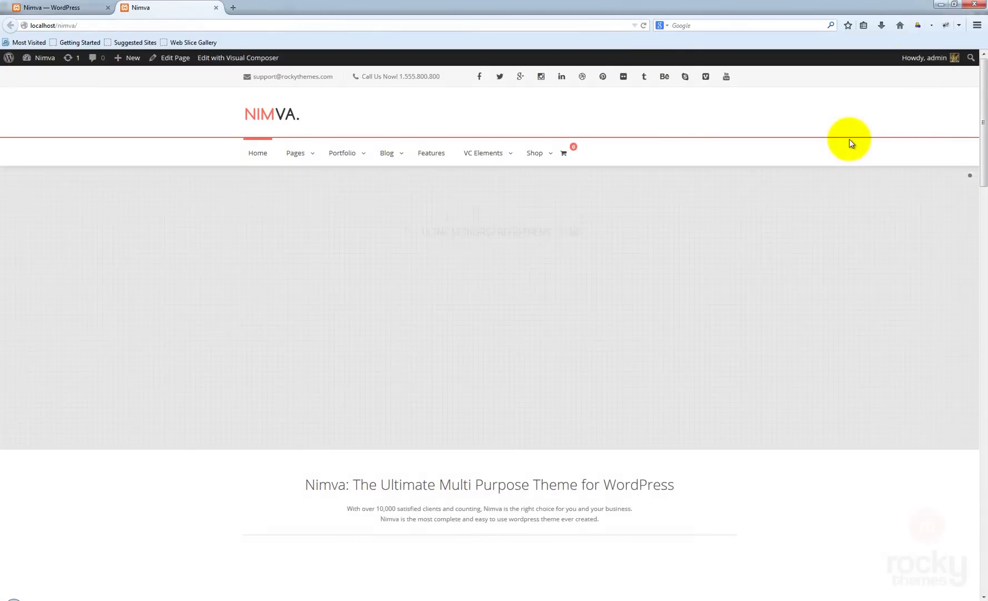
scroll(848, 147, down, 2)
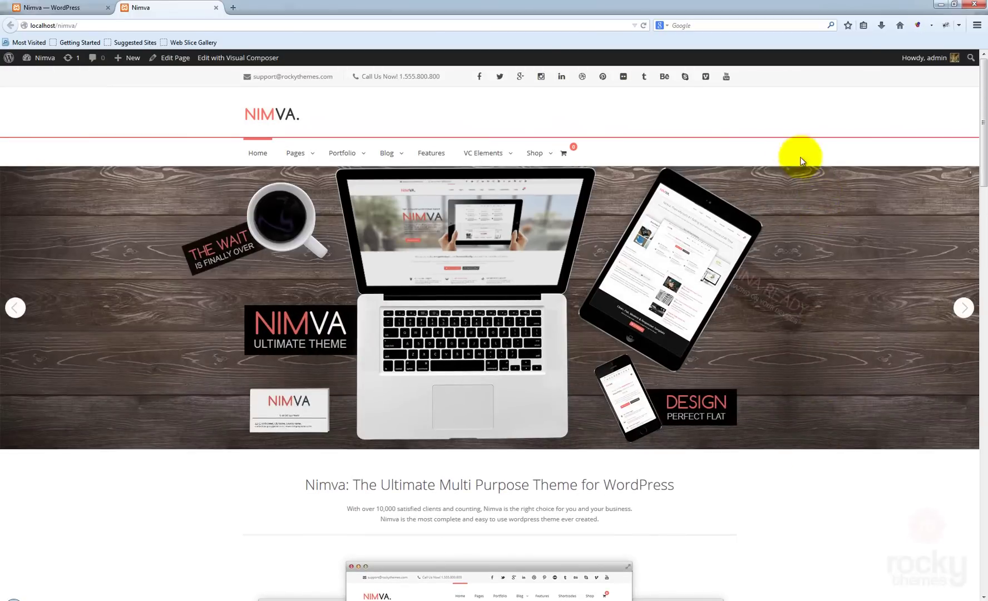
click(56, 7)
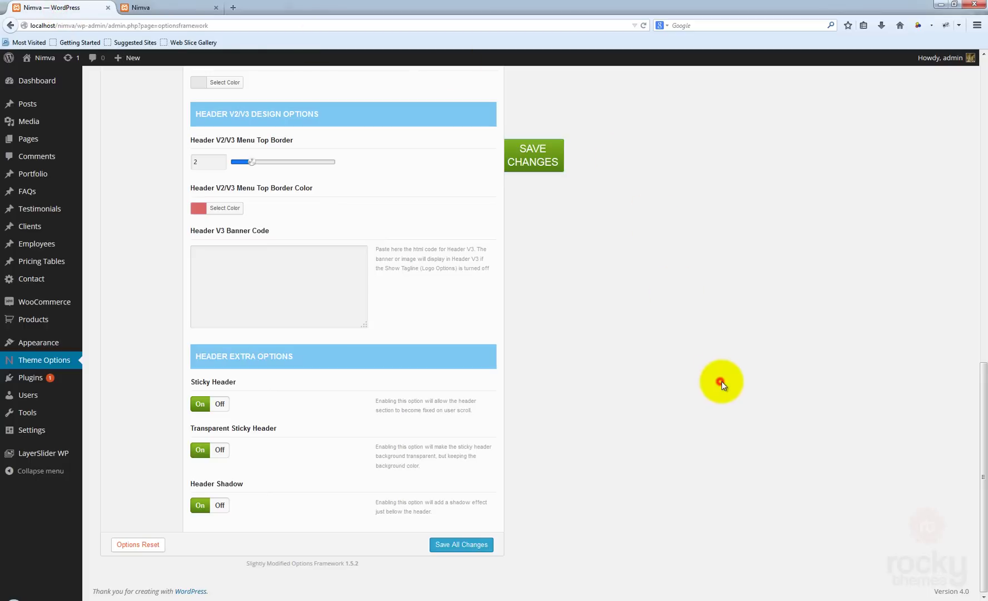
scroll(722, 382, up, 15)
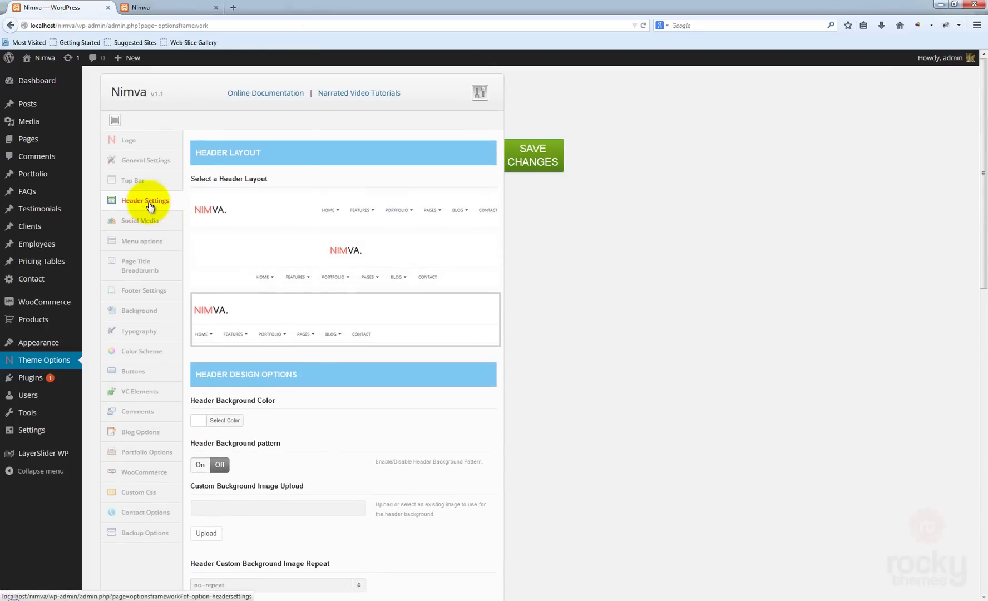
click(576, 196)
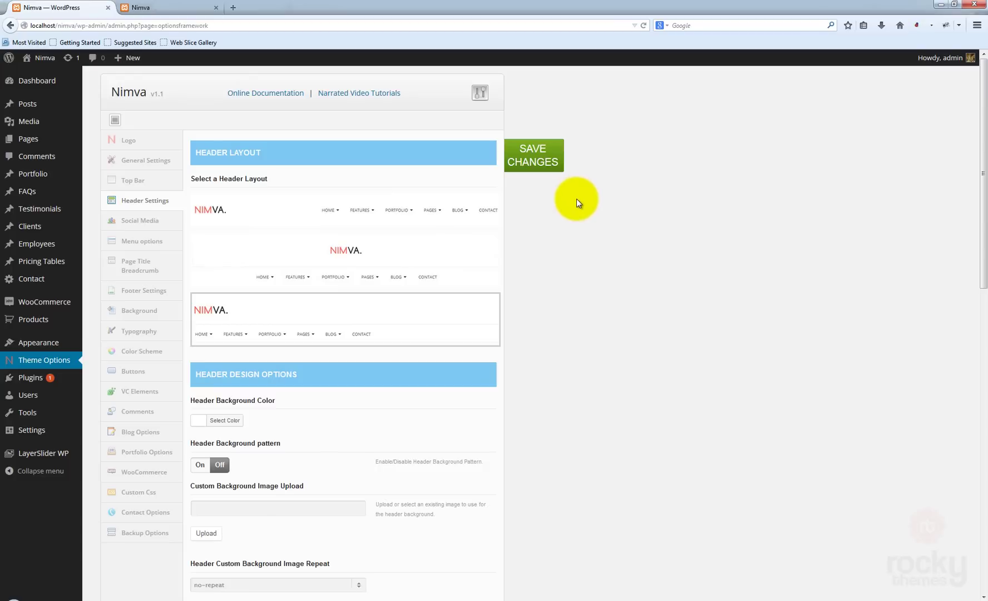
scroll(570, 209, down, 5)
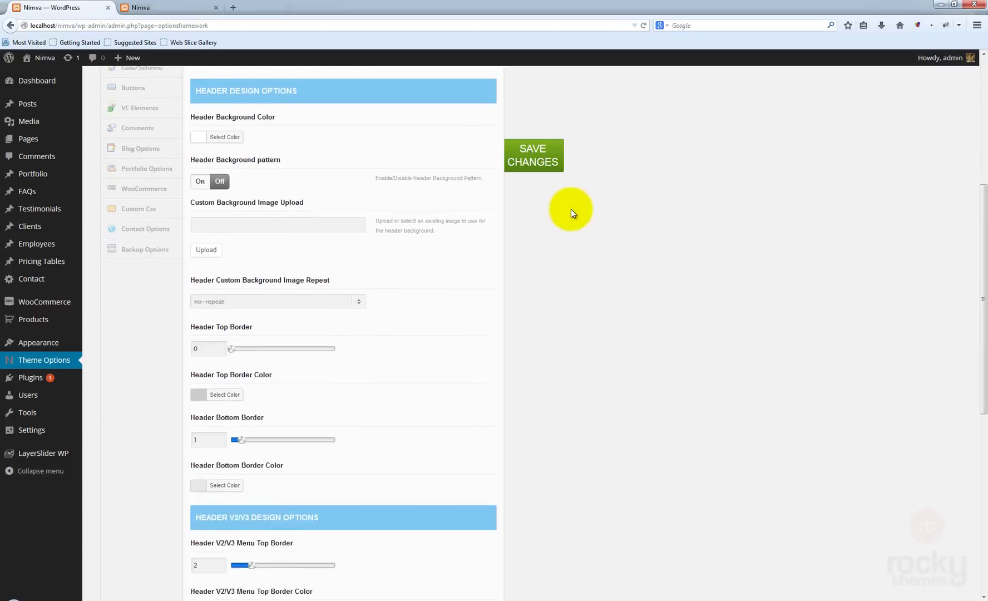
scroll(570, 210, up, 5)
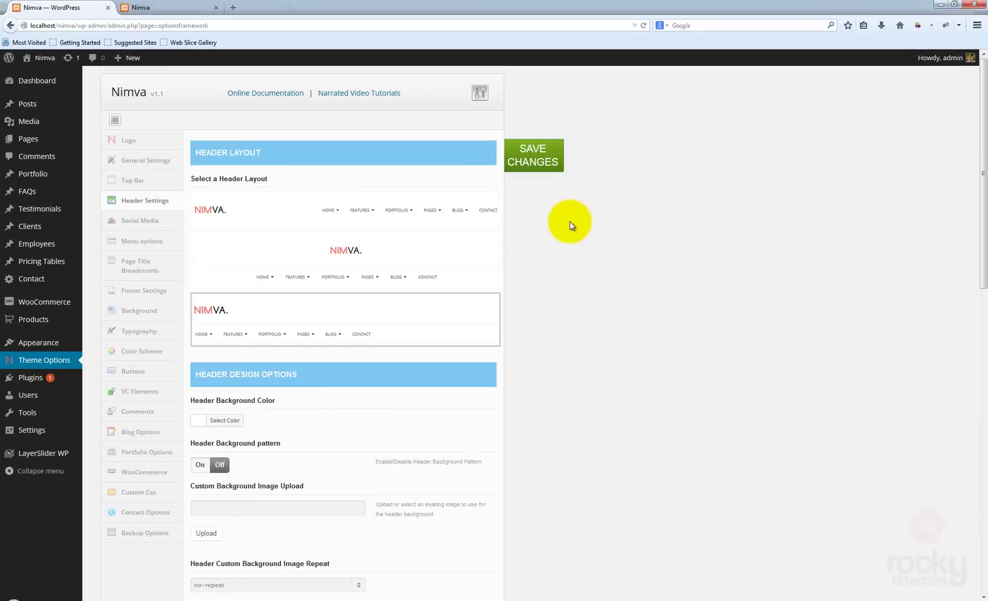